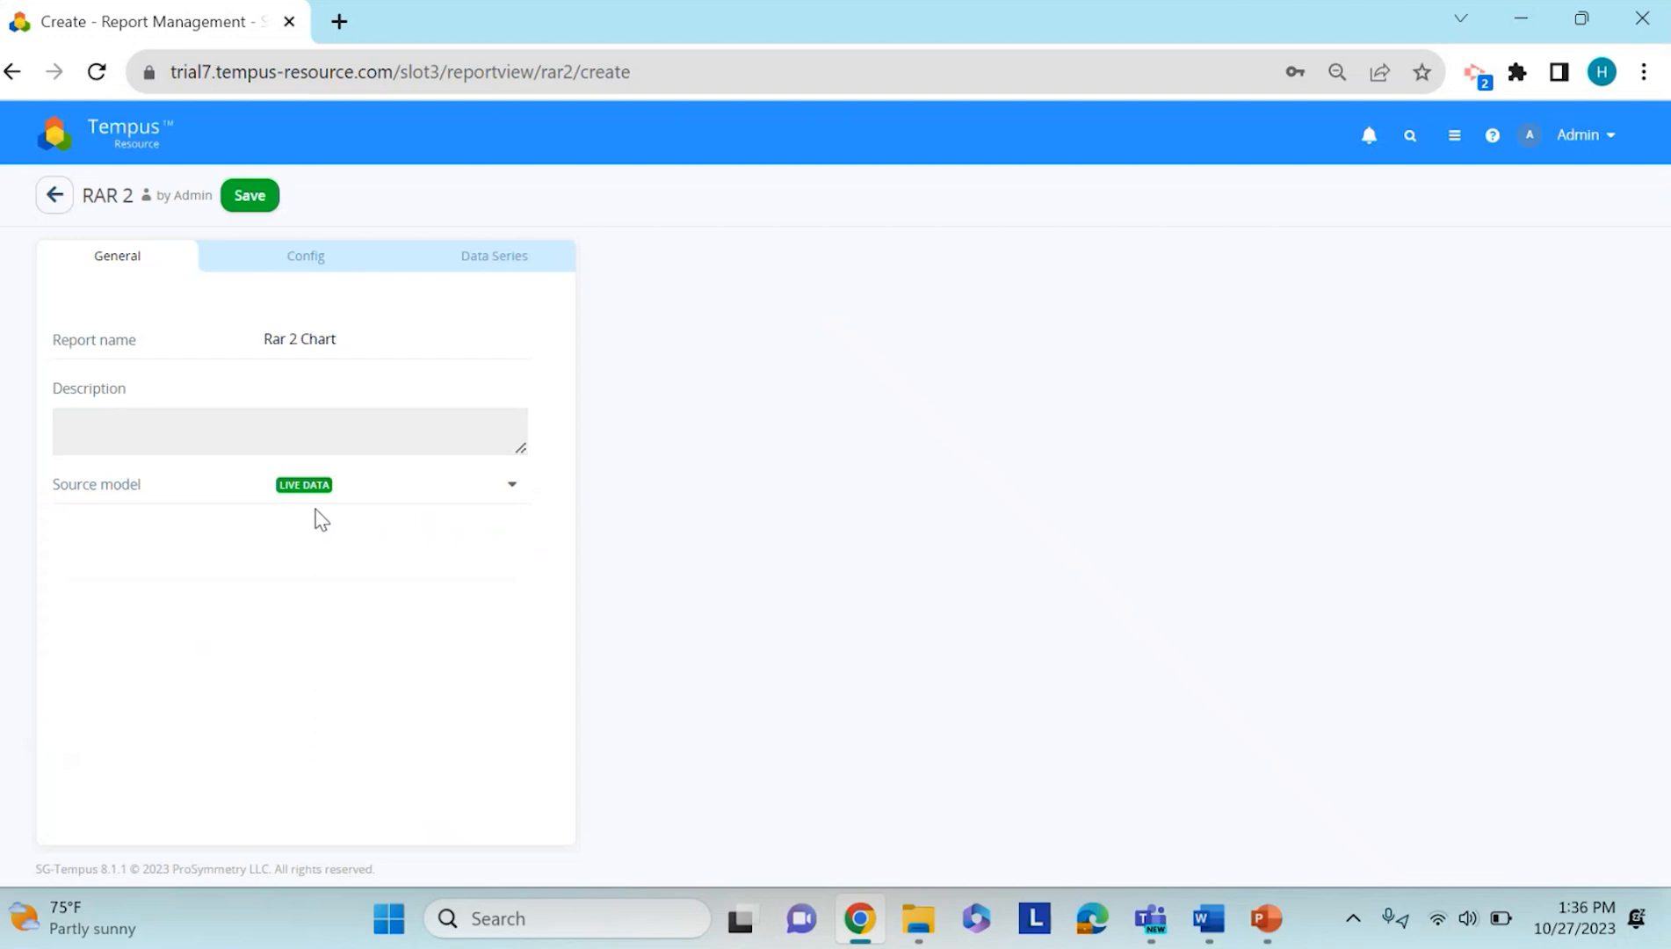
- Configure the report to use monthly periods and show values in hours
{"action": "left_click", "coordinate": [303, 275]}
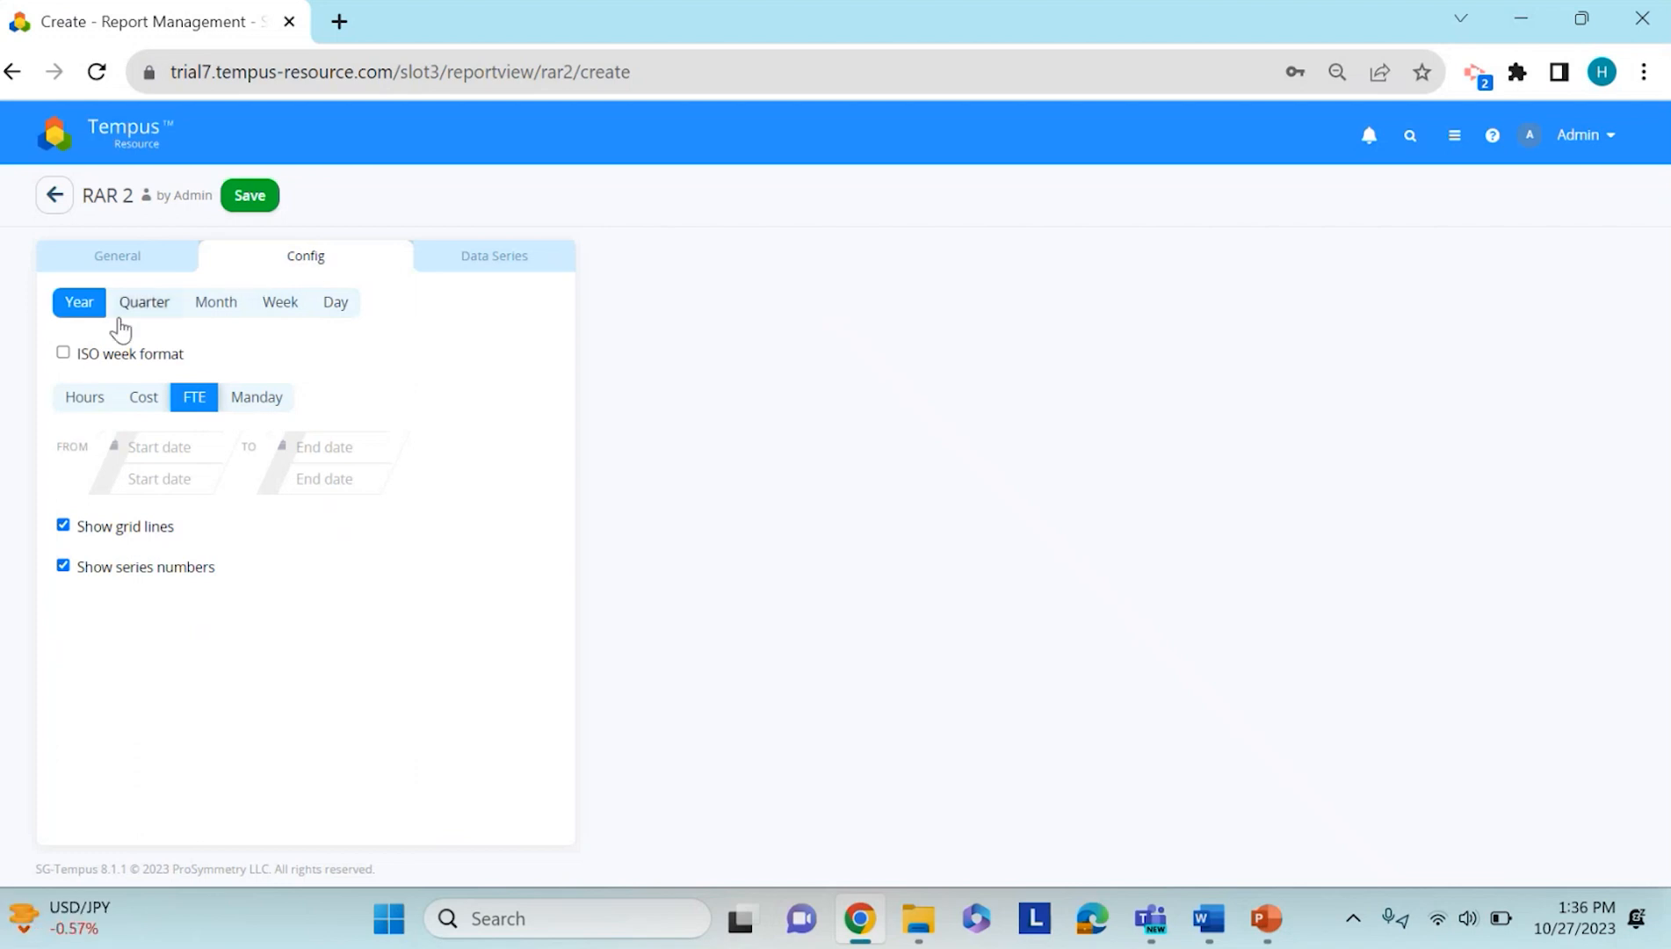
{"action": "left_click", "coordinate": [218, 320]}
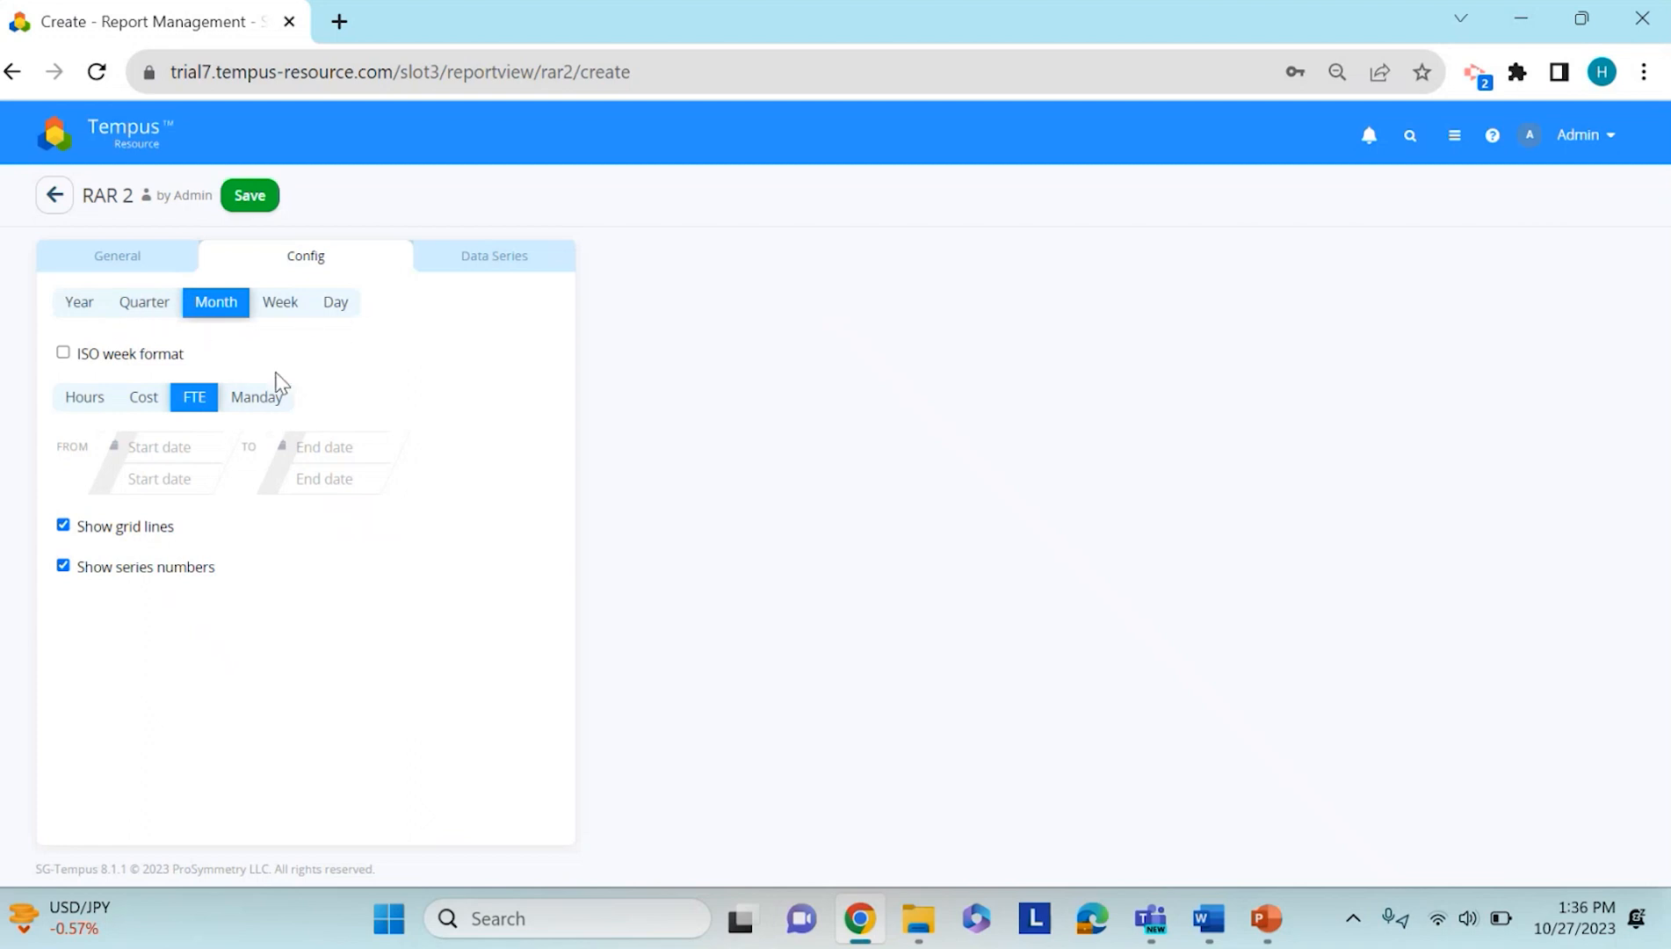
{"action": "left_click", "coordinate": [283, 304]}
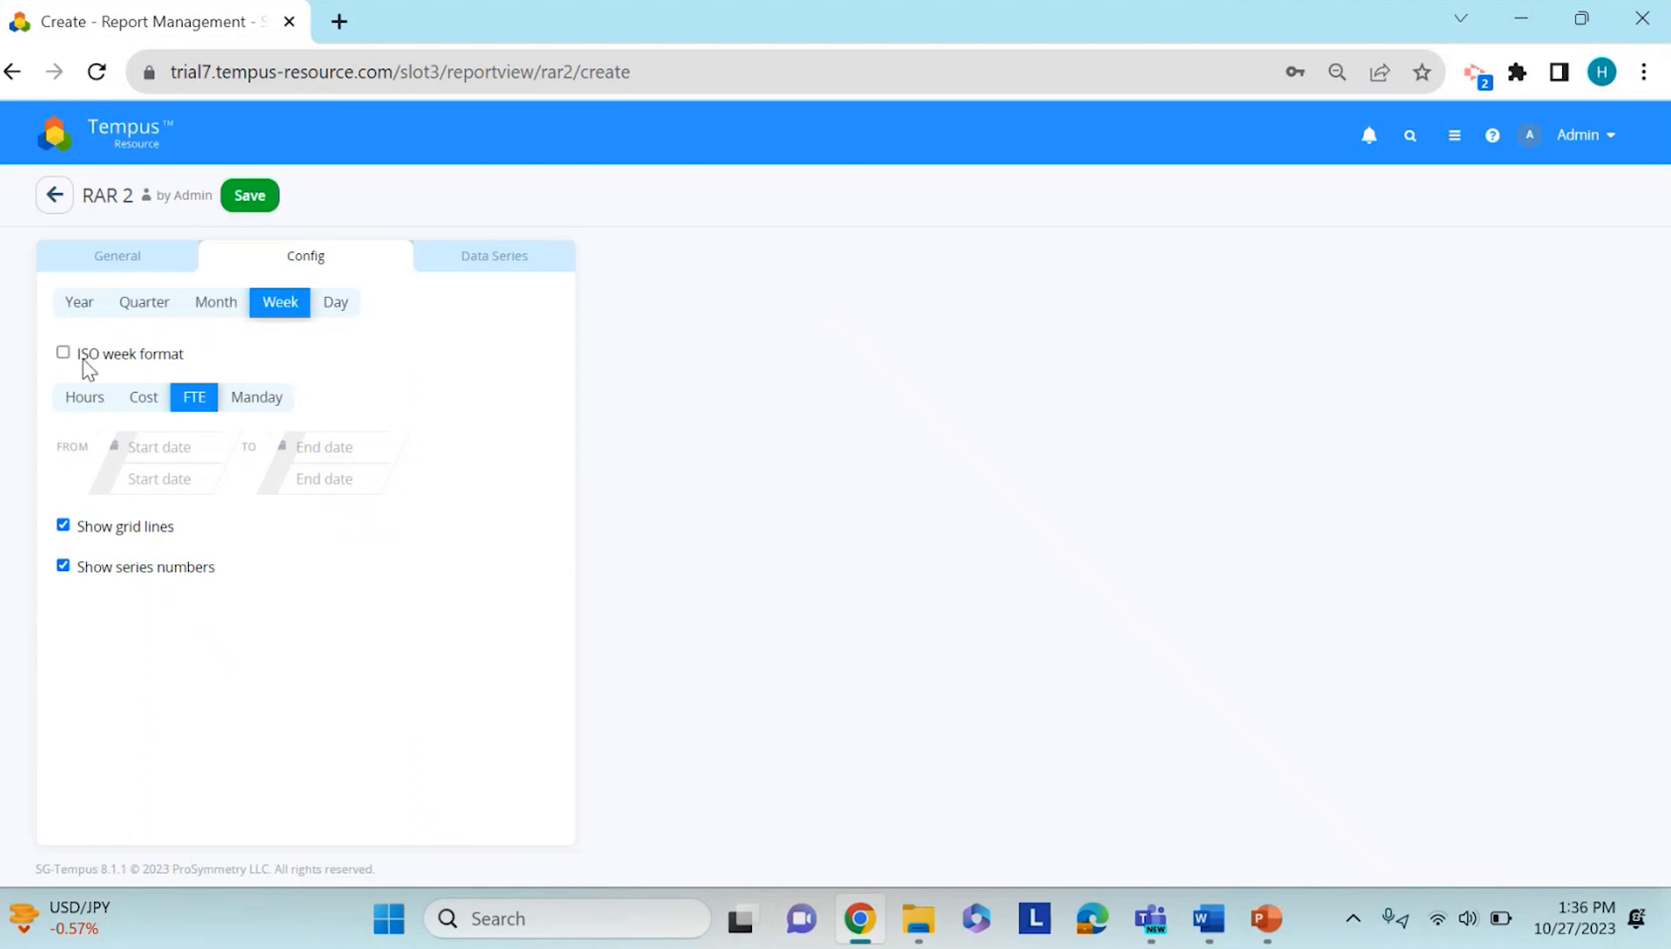
{"action": "left_click", "coordinate": [221, 303]}
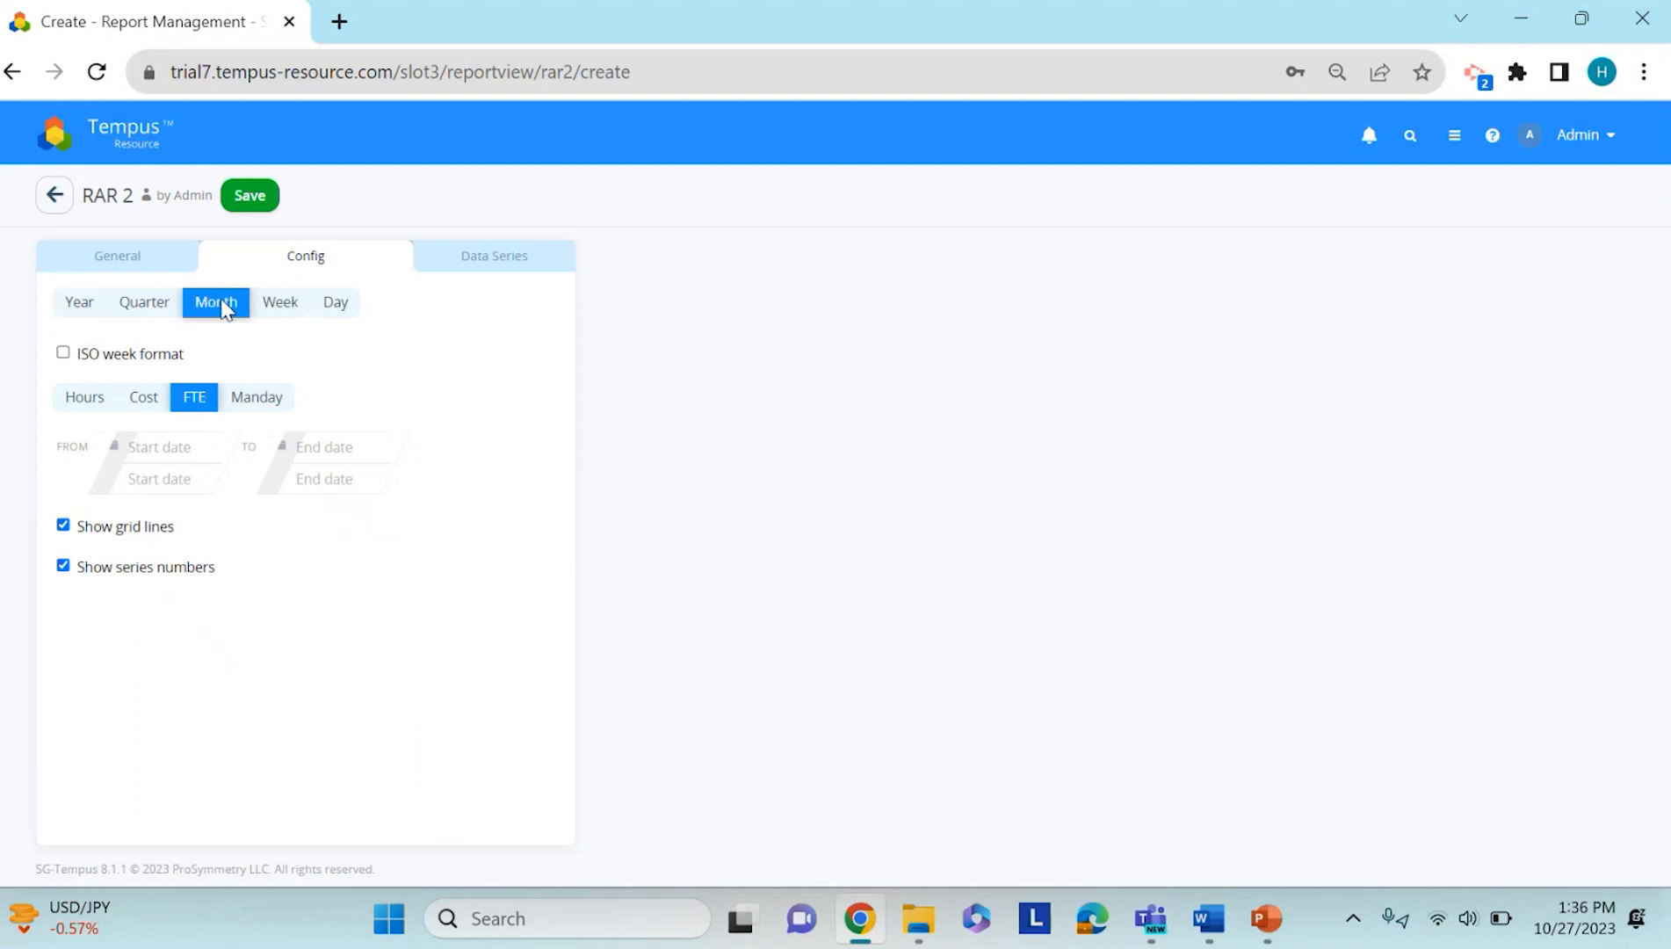
{"action": "left_click", "coordinate": [98, 410]}
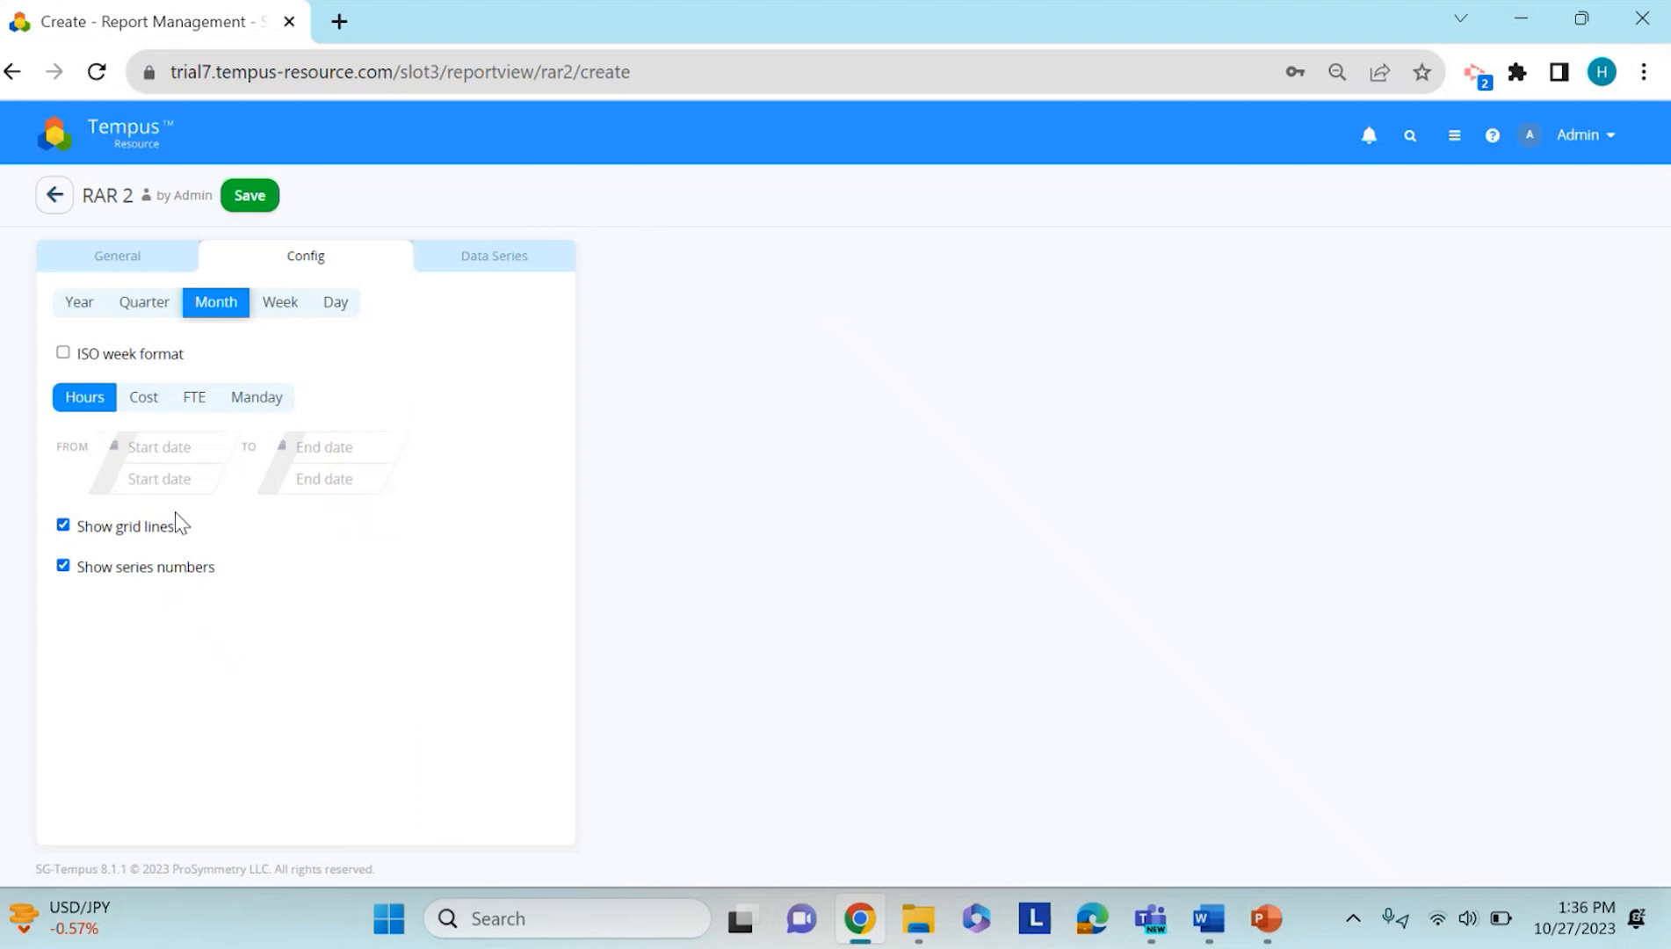
- Start a new data series based on the Allocation dataset
{"action": "left_click", "coordinate": [489, 260]}
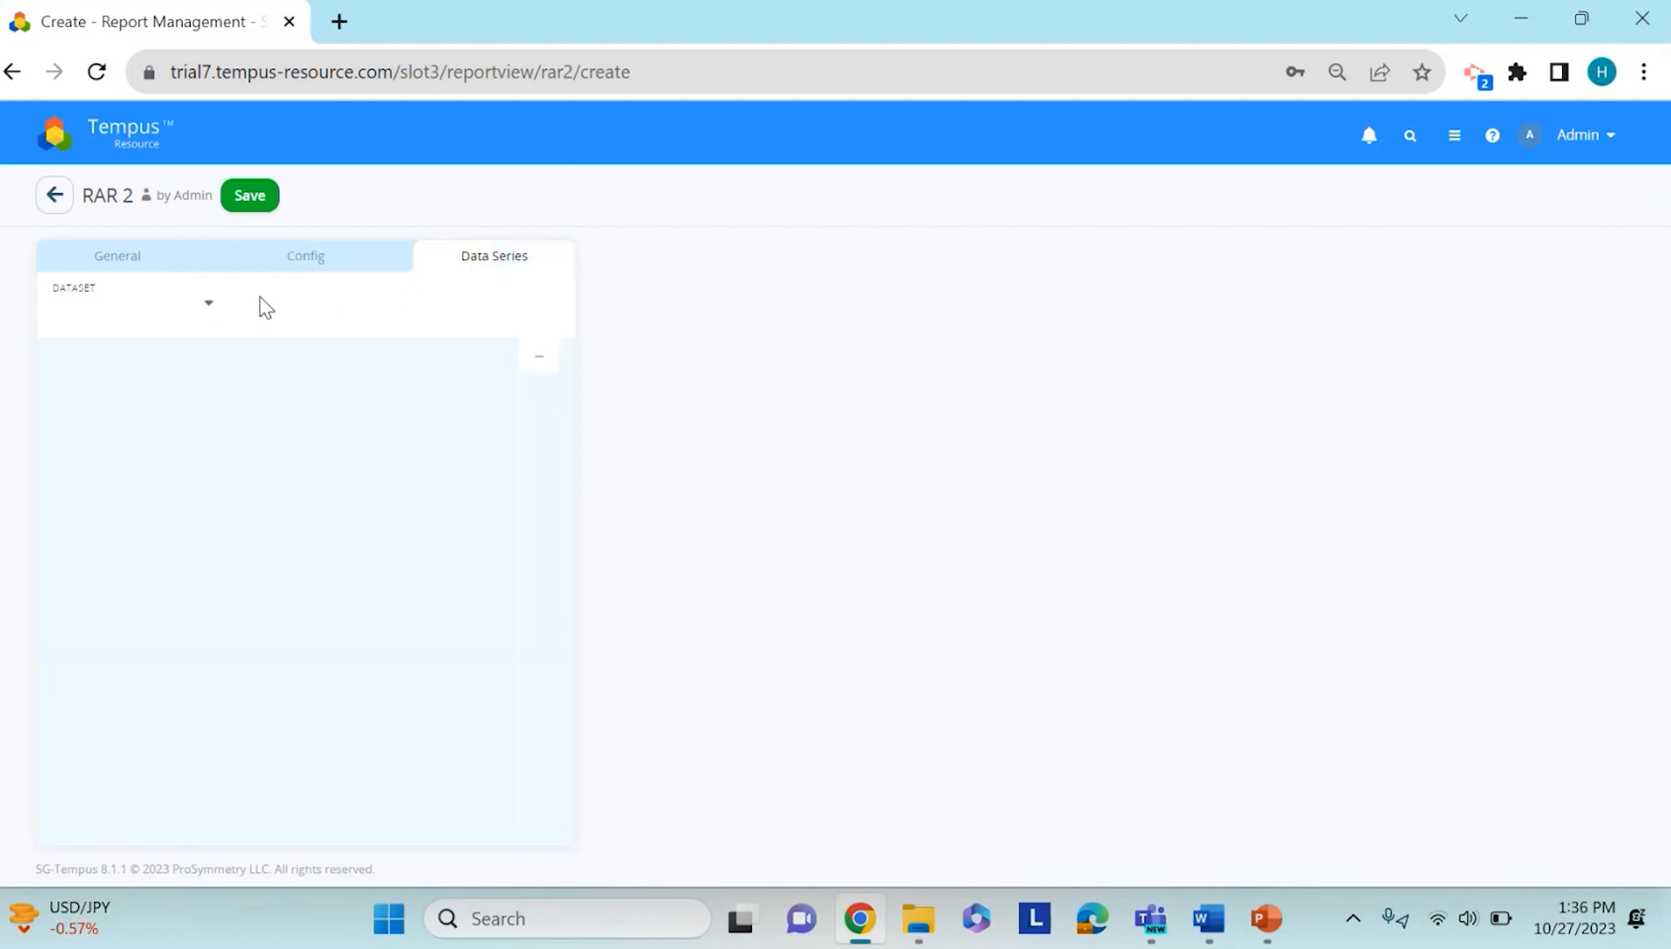
{"action": "left_click", "coordinate": [182, 311]}
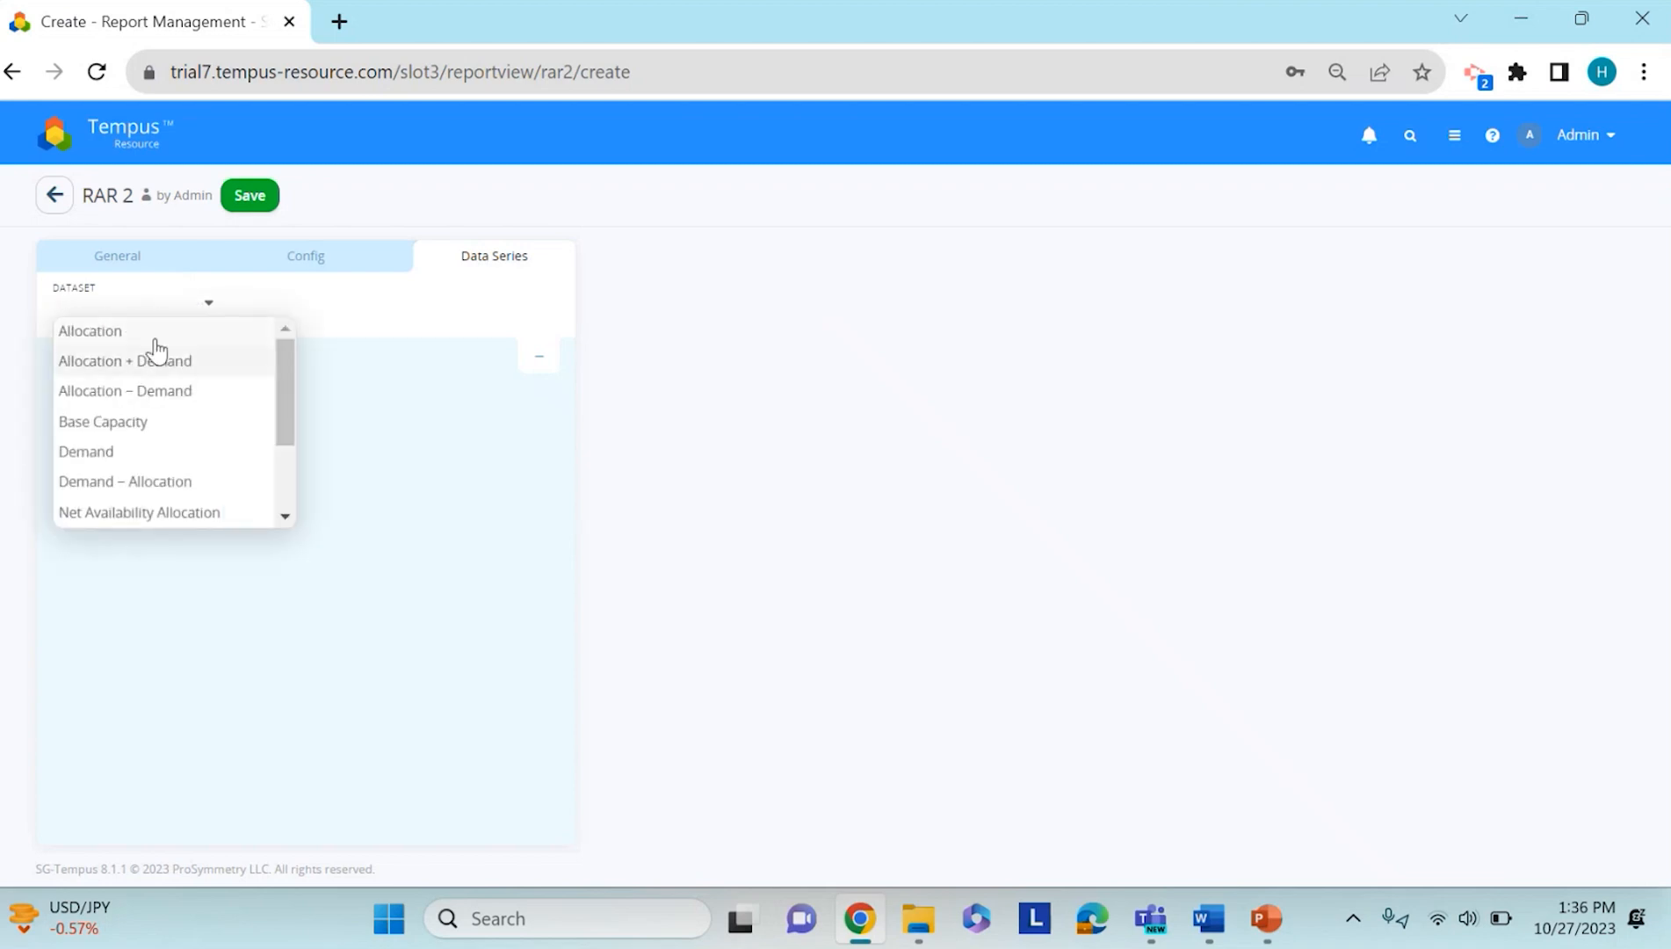
{"action": "mouse_move", "coordinate": [282, 387]}
{"action": "left_mouse_down"}
{"action": "mouse_move", "coordinate": [272, 463]}
{"action": "mouse_move", "coordinate": [269, 374]}
{"action": "left_mouse_up"}
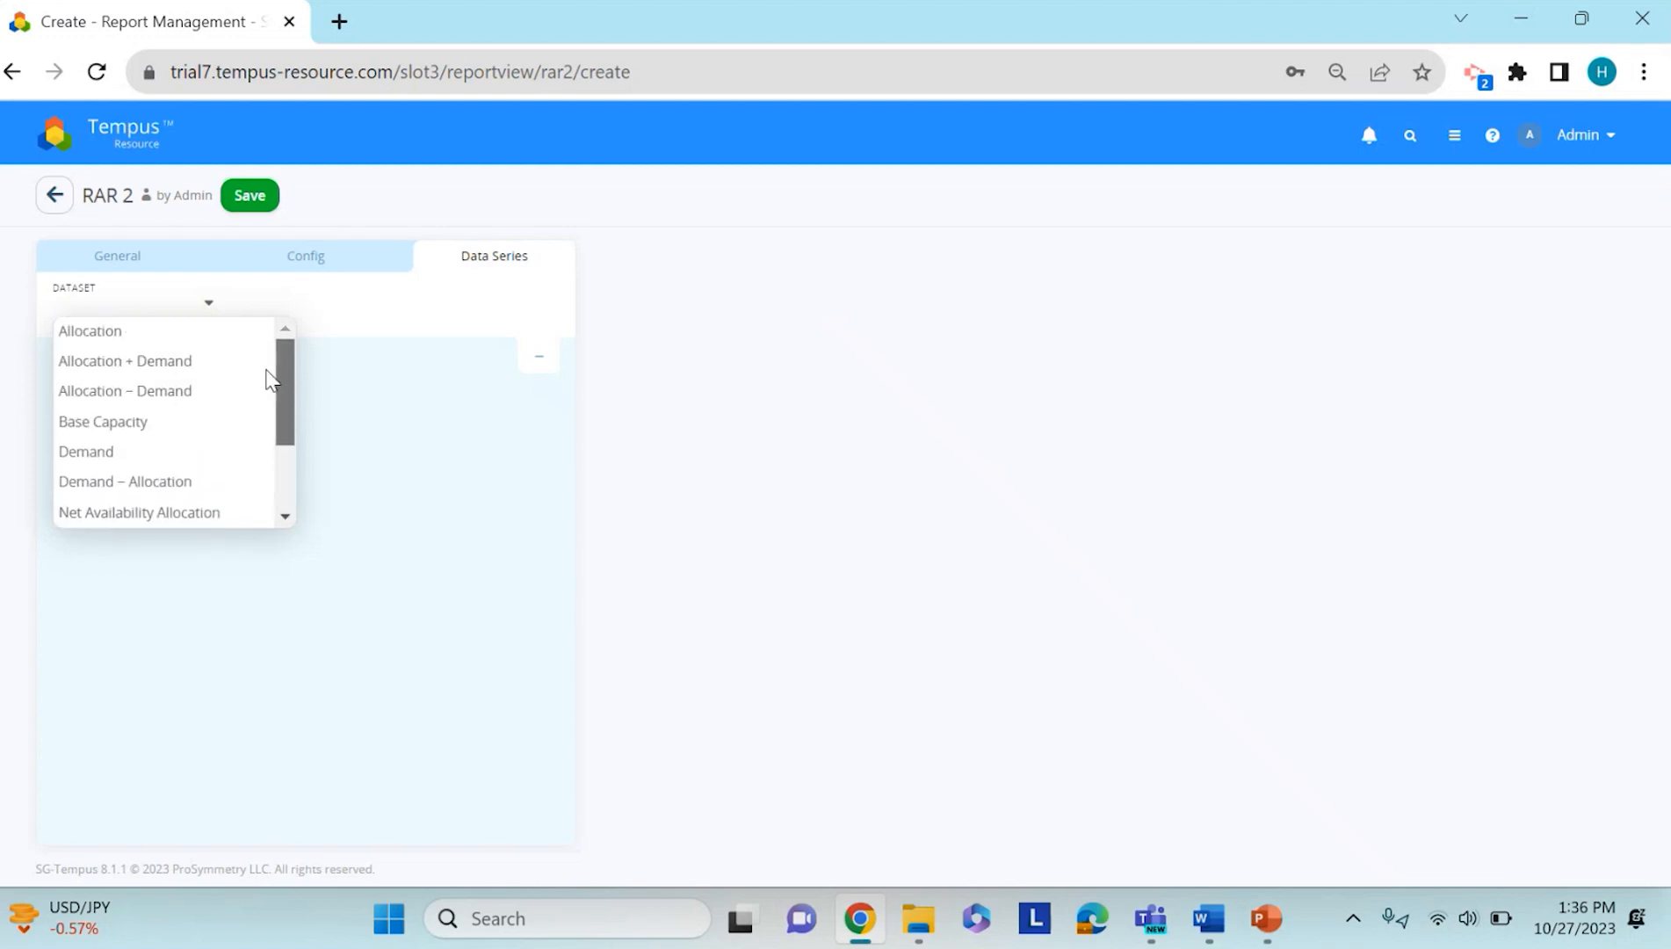
{"action": "left_click", "coordinate": [141, 336]}
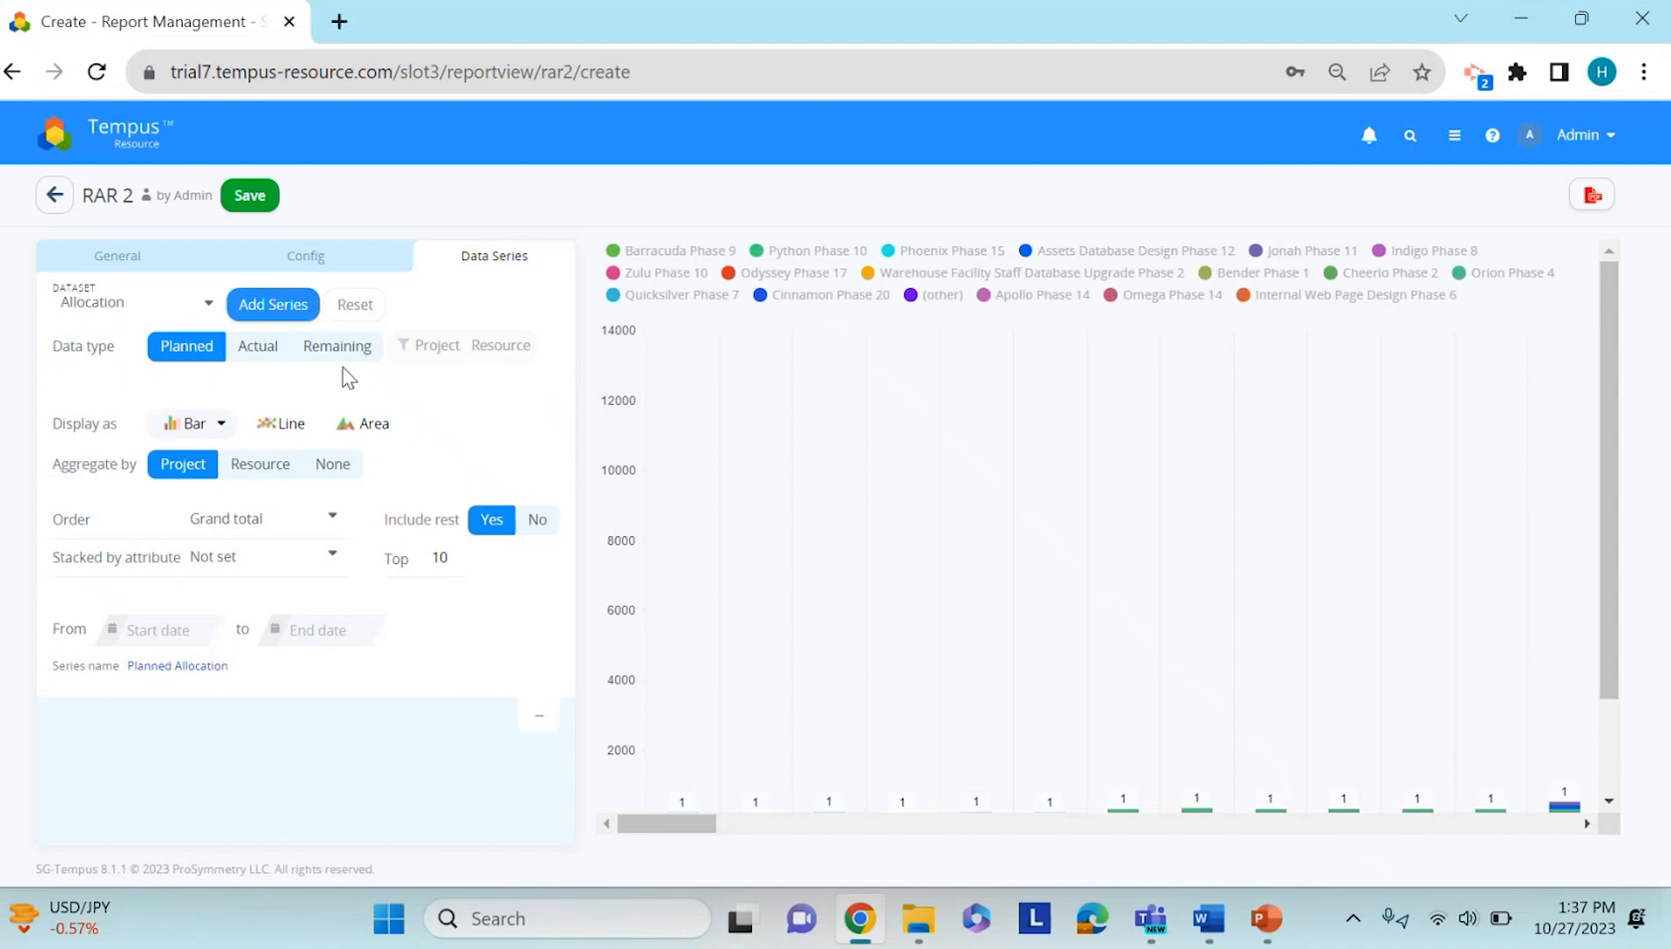
- Try displaying the Allocation series as a line, then return it to bars
{"action": "left_click", "coordinate": [429, 348]}
{"action": "left_click", "coordinate": [221, 425]}
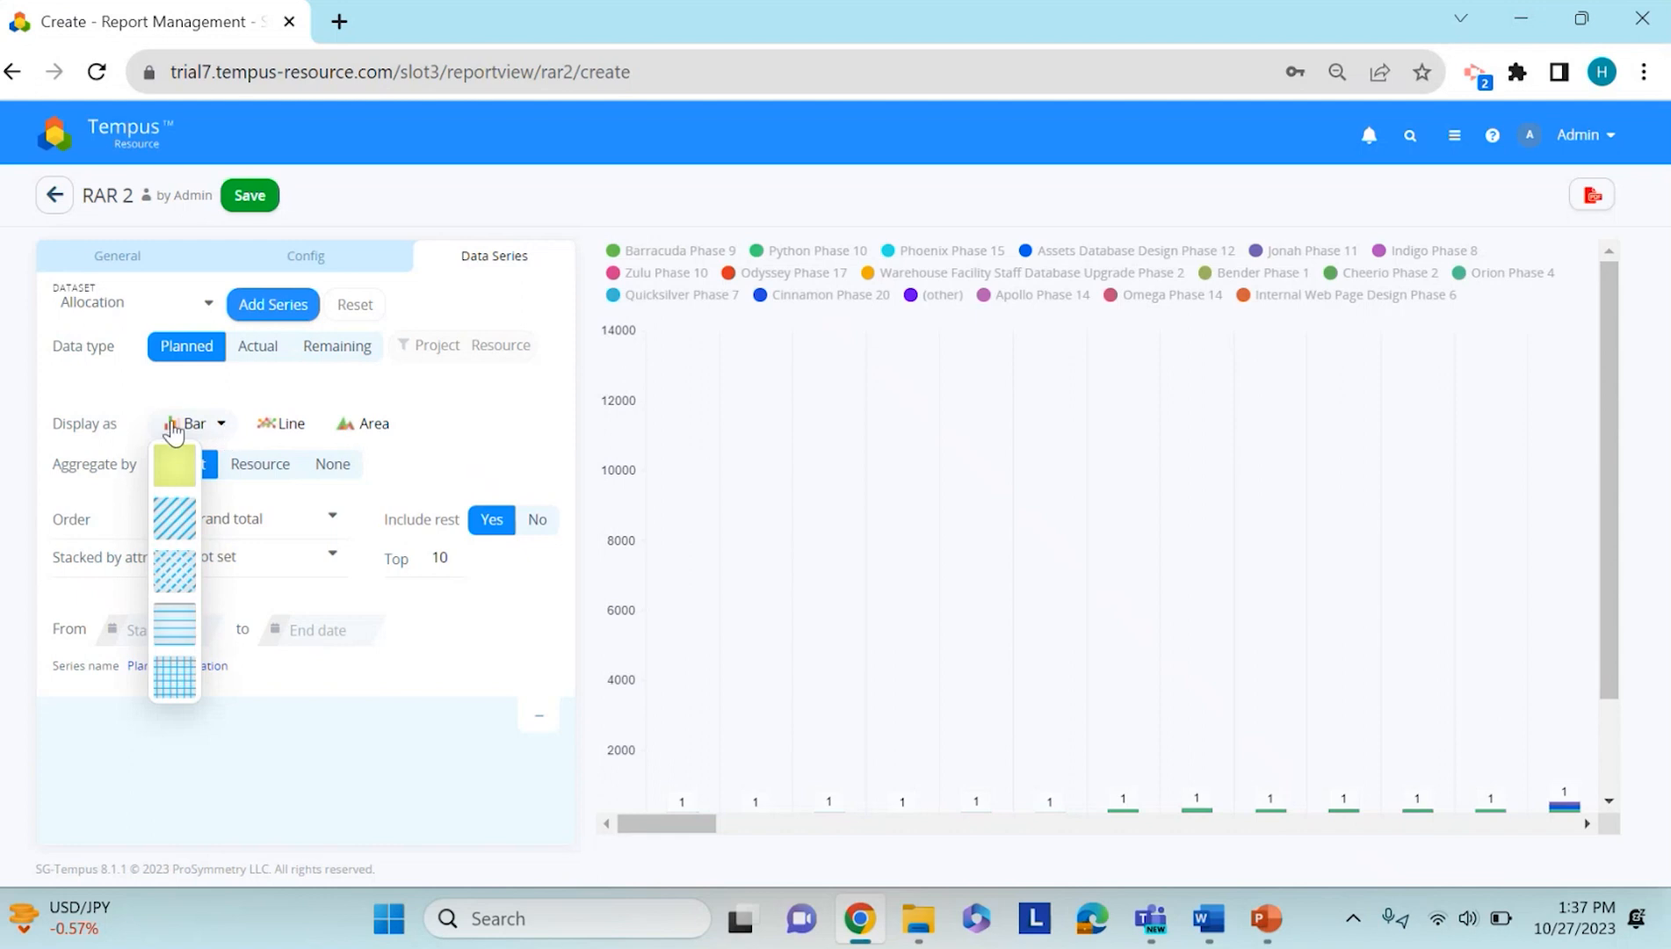
{"action": "left_click", "coordinate": [301, 428]}
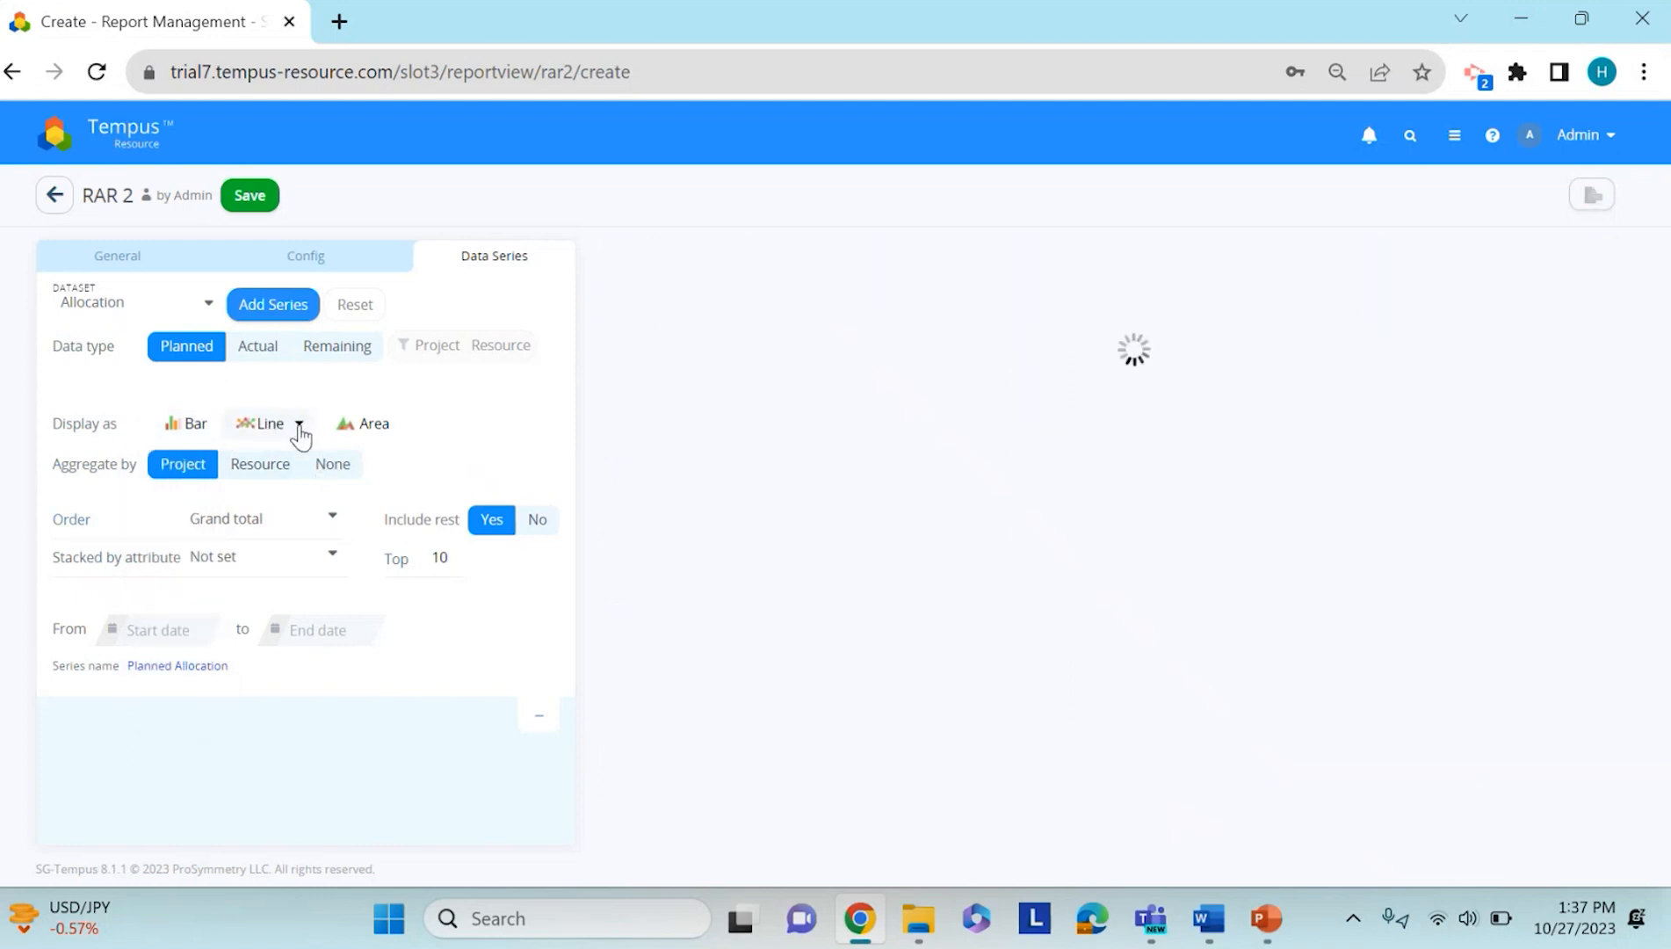
{"action": "left_click", "coordinate": [301, 428]}
{"action": "left_click", "coordinate": [186, 430]}
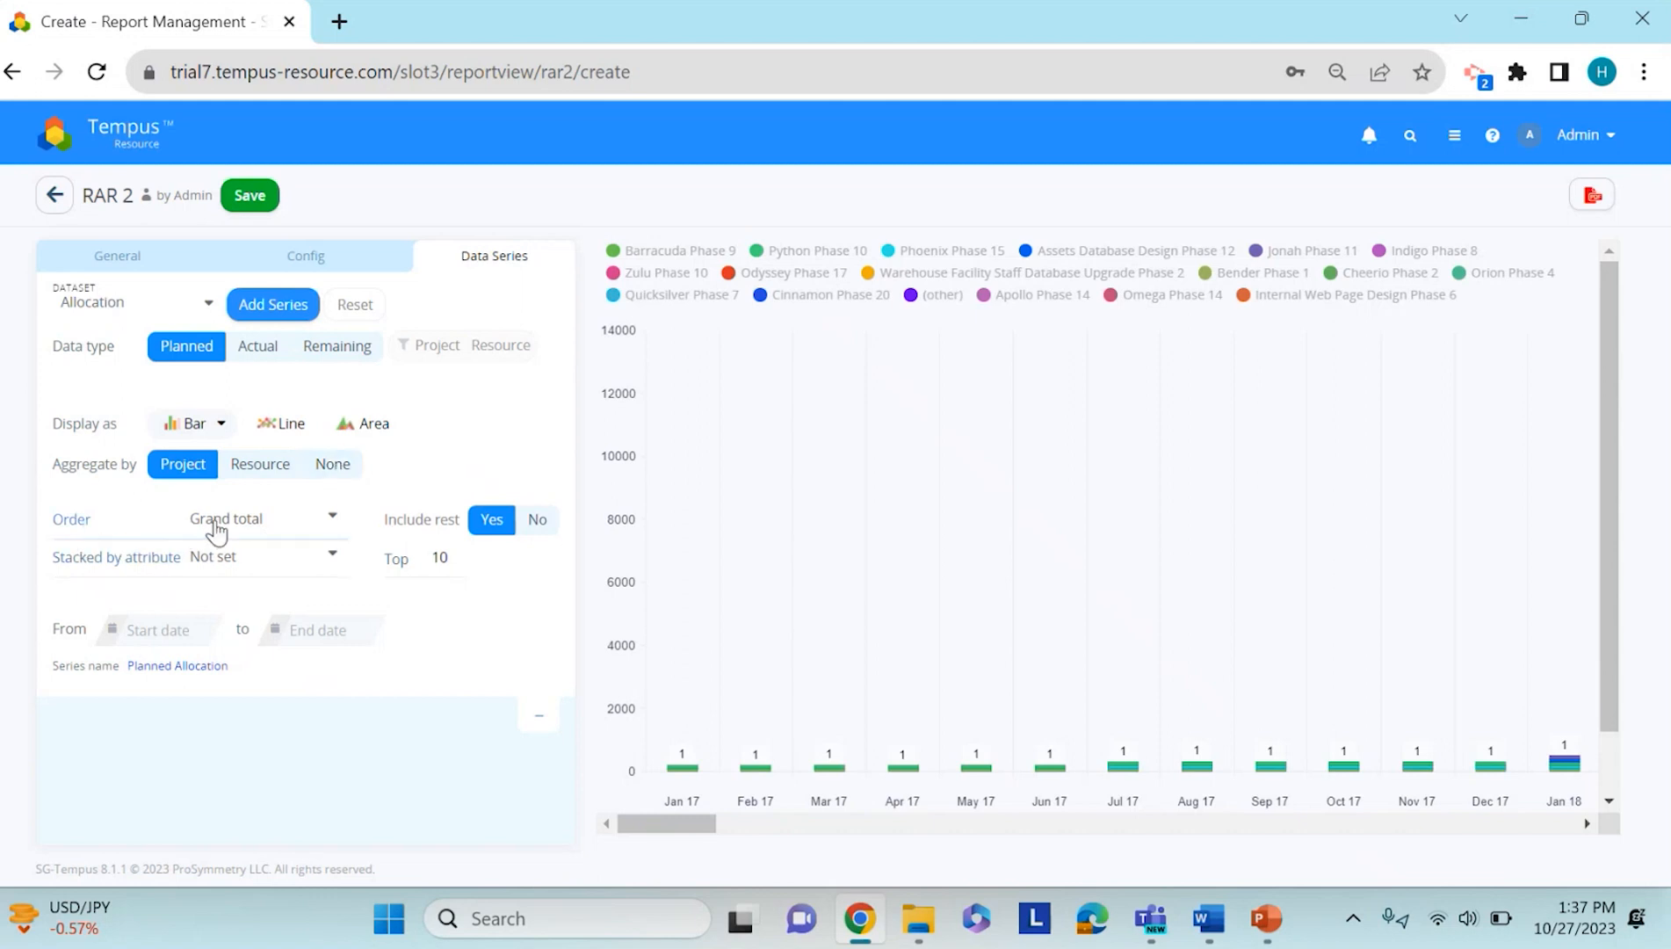
- Try the Independent order for the Allocation series, then return it to Grand total
{"action": "left_click", "coordinate": [262, 528]}
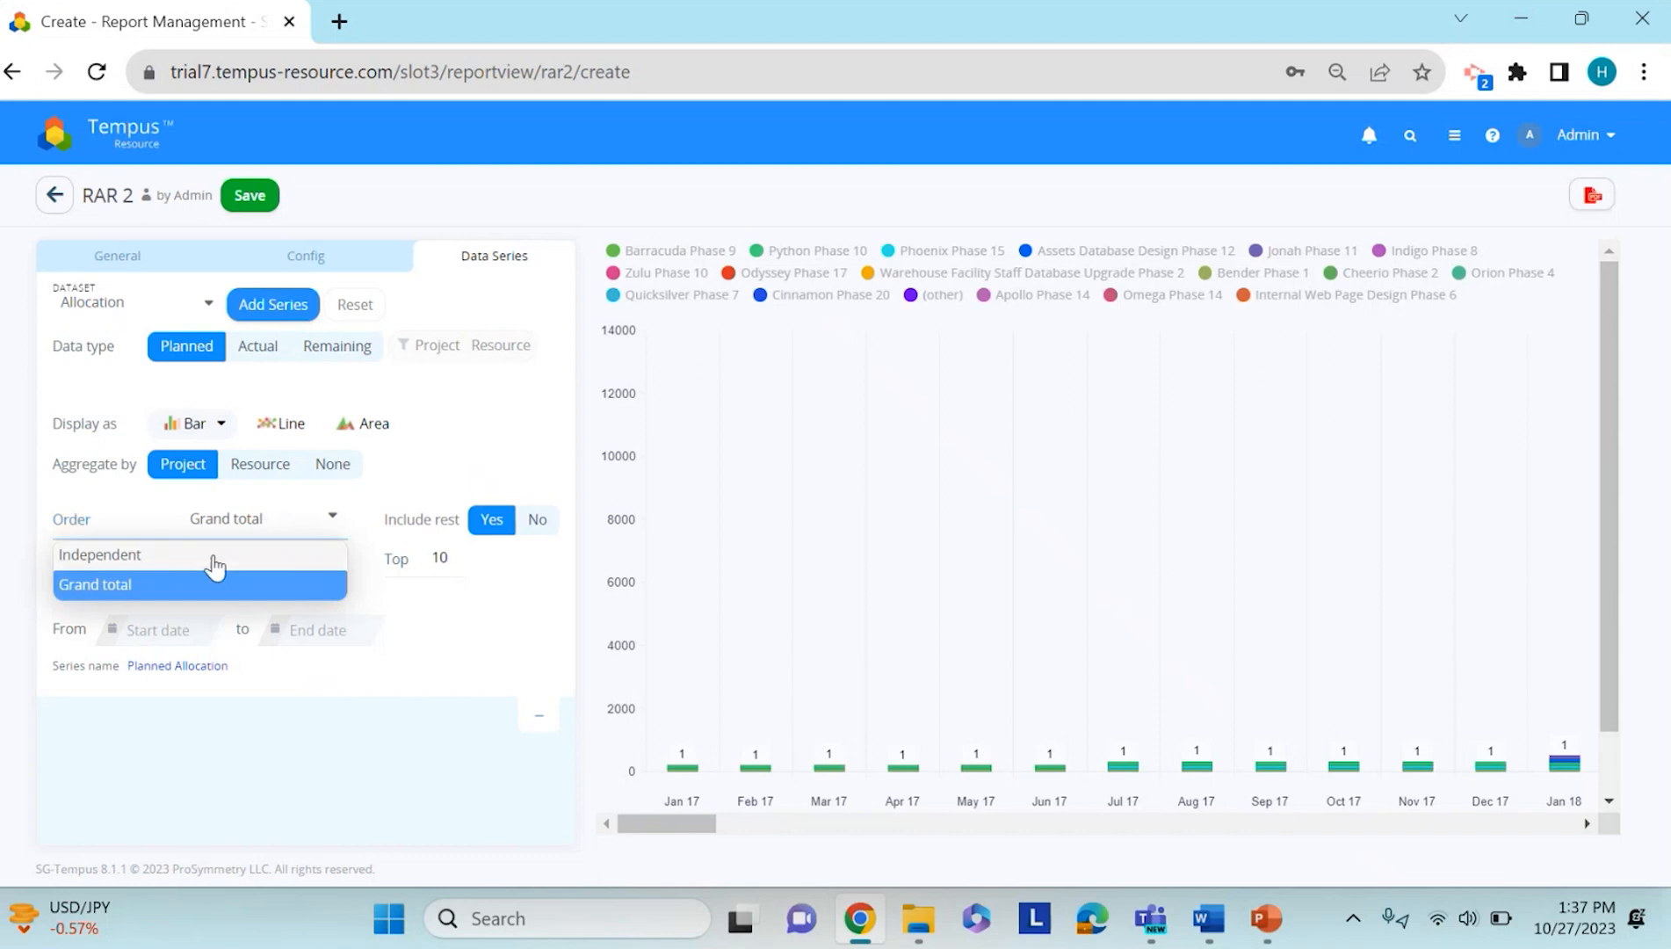
{"action": "left_click", "coordinate": [211, 559]}
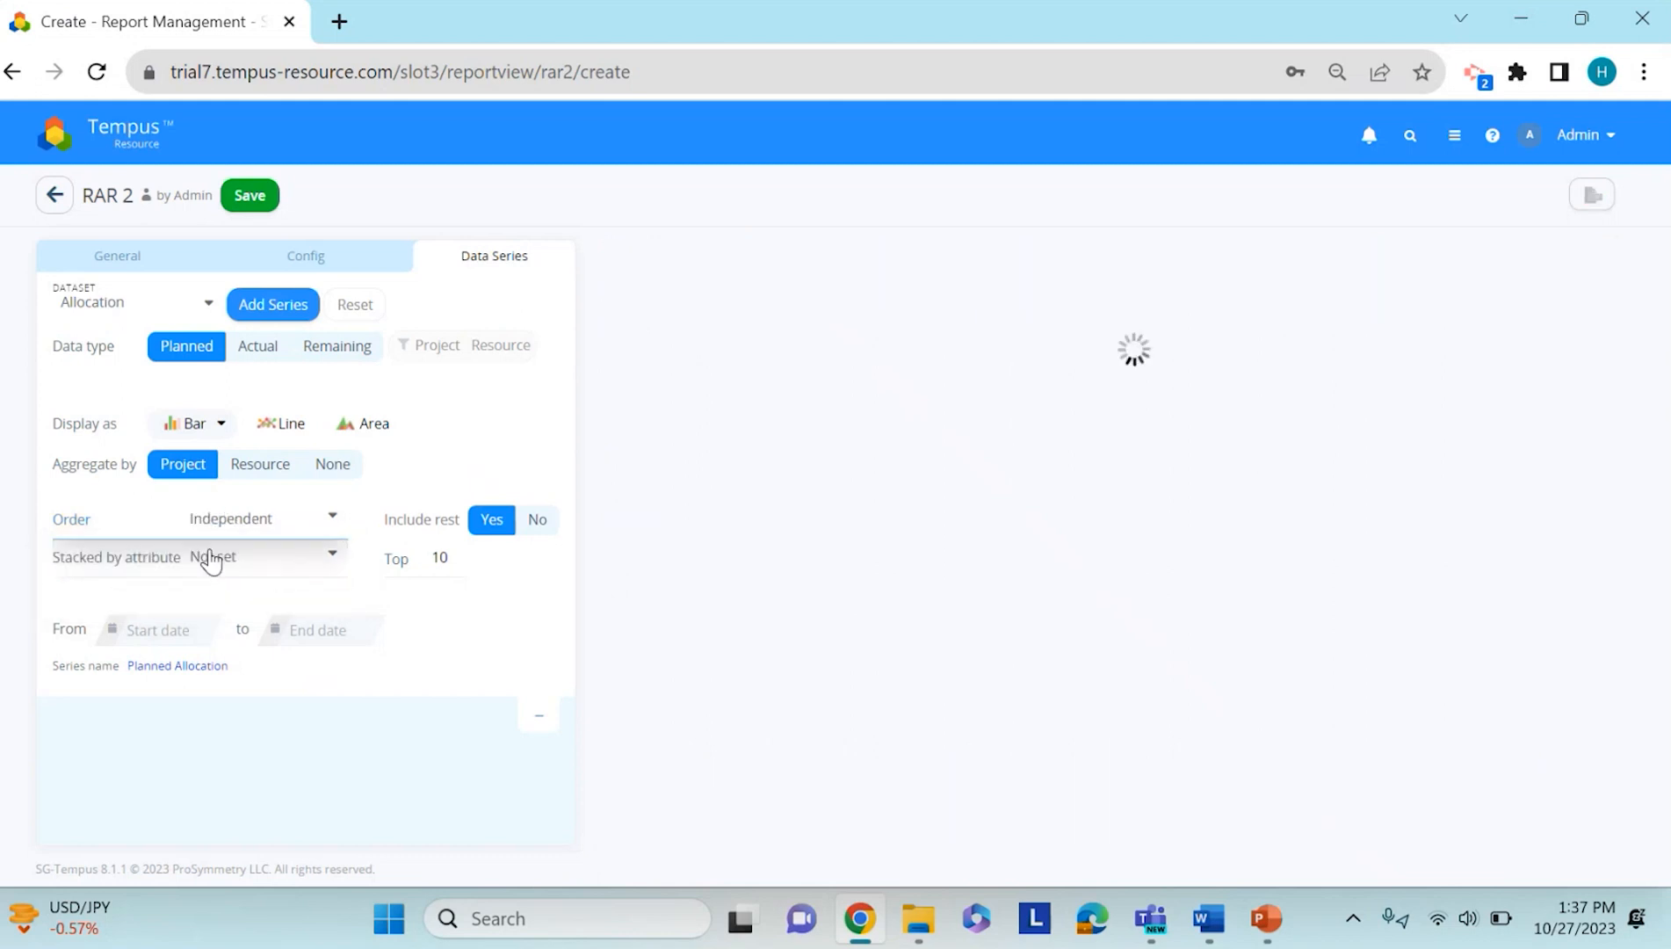
{"action": "left_click", "coordinate": [250, 528]}
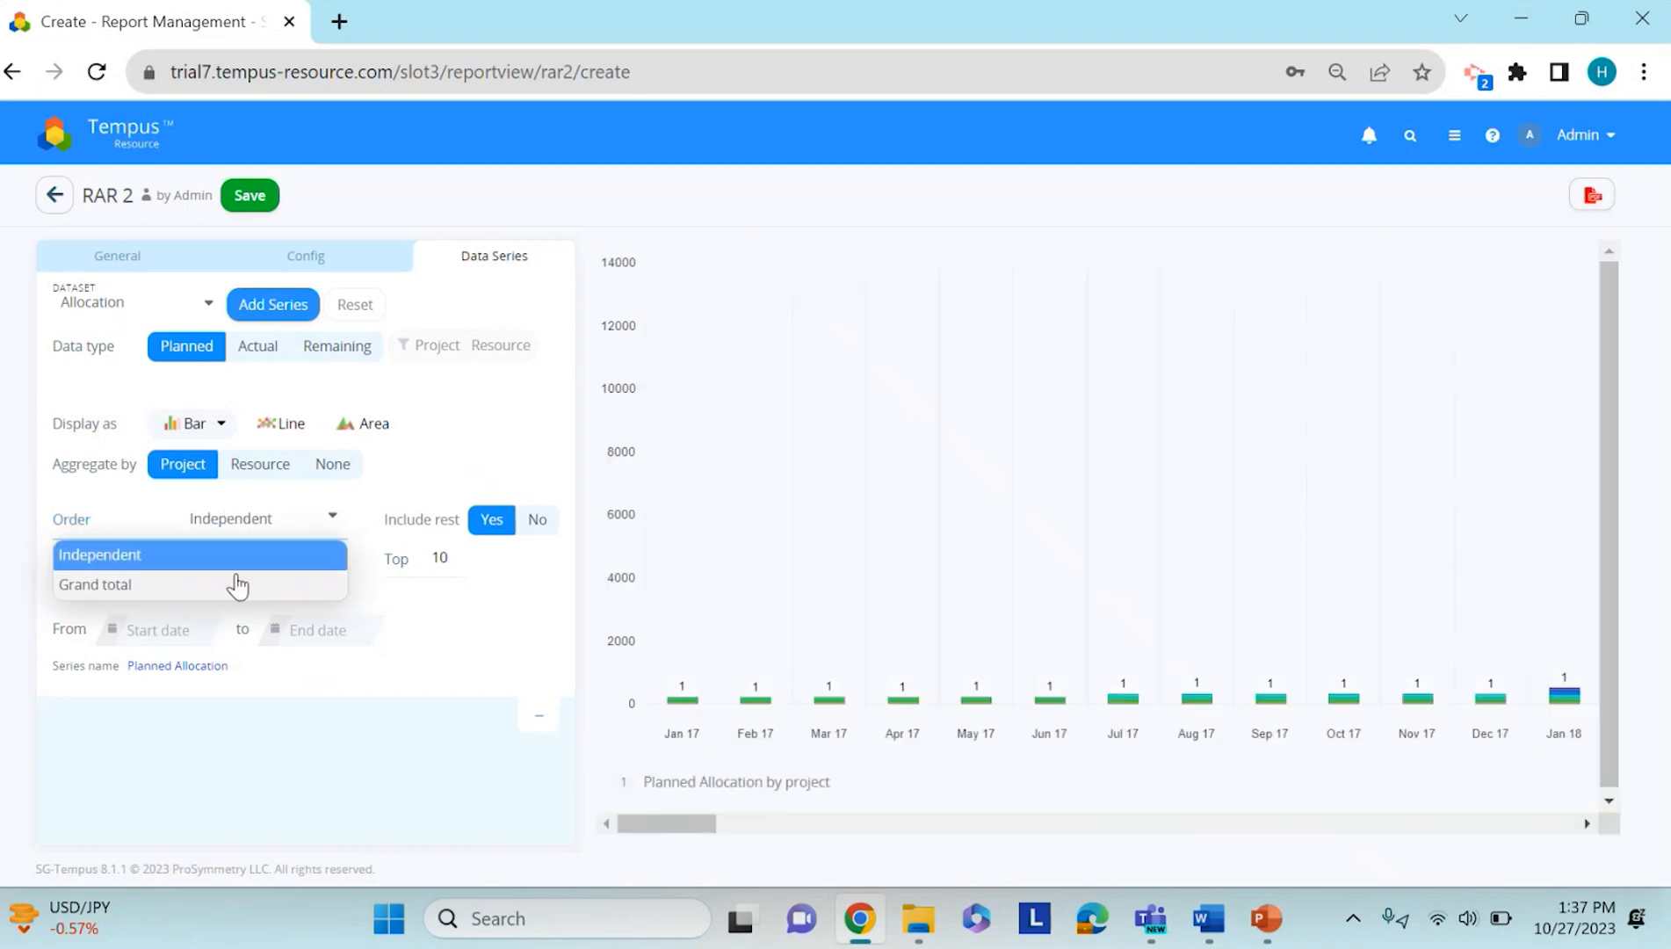
{"action": "left_click", "coordinate": [237, 585]}
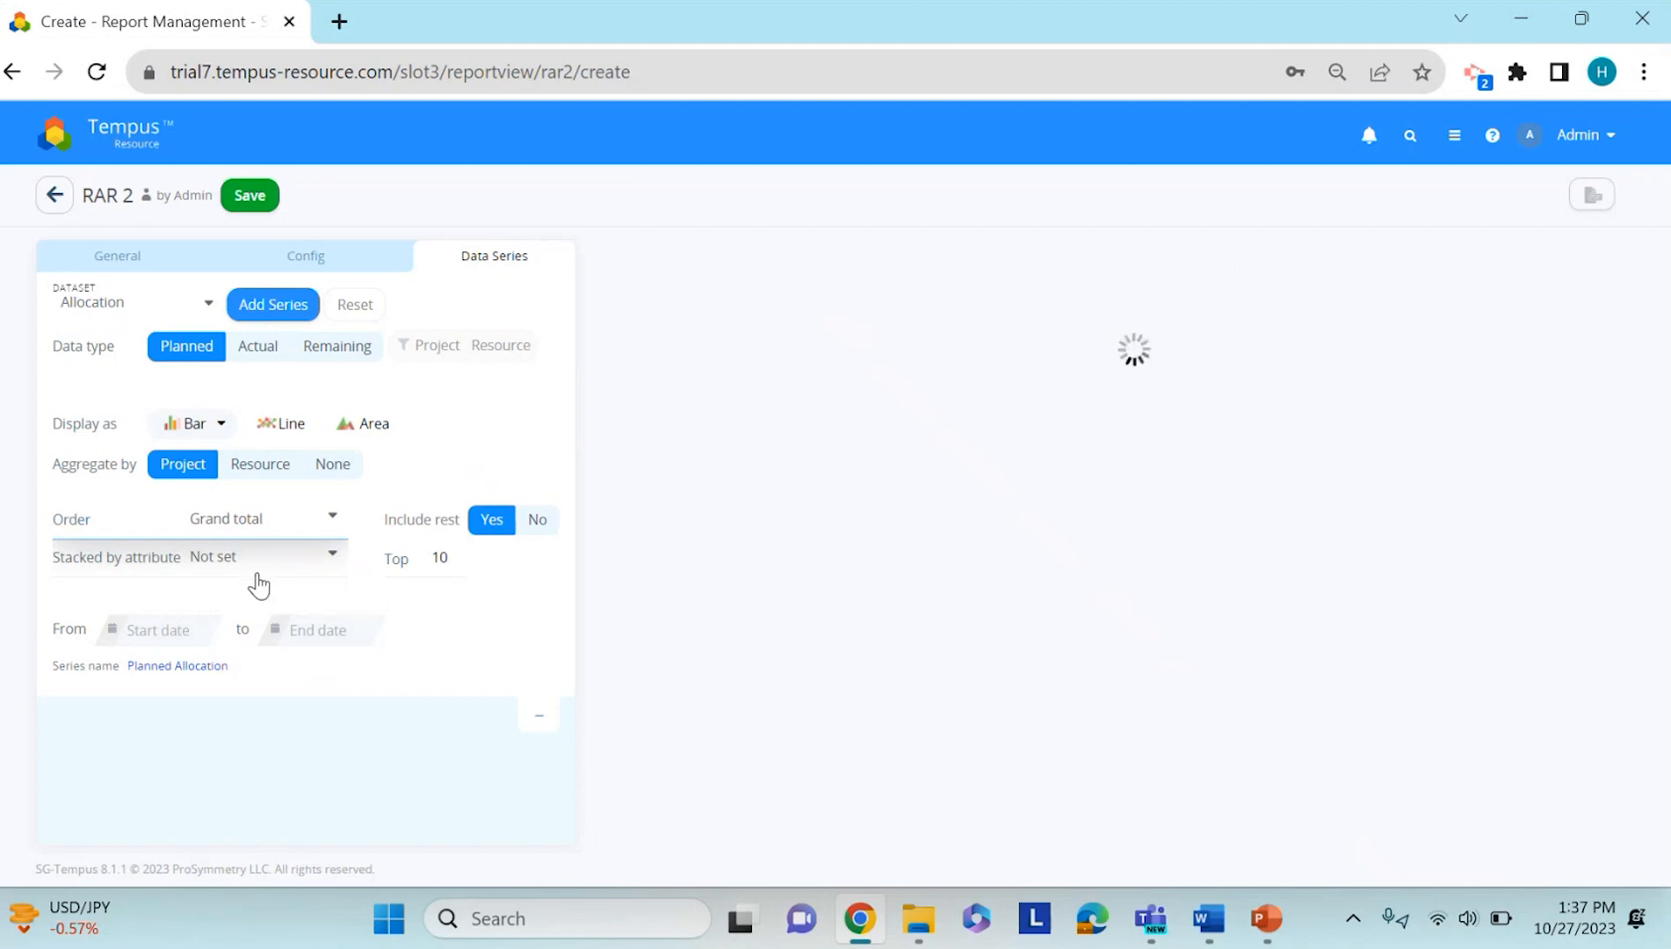
- Stack the Allocation series by the Current Phase attribute
{"action": "left_click", "coordinate": [259, 571]}
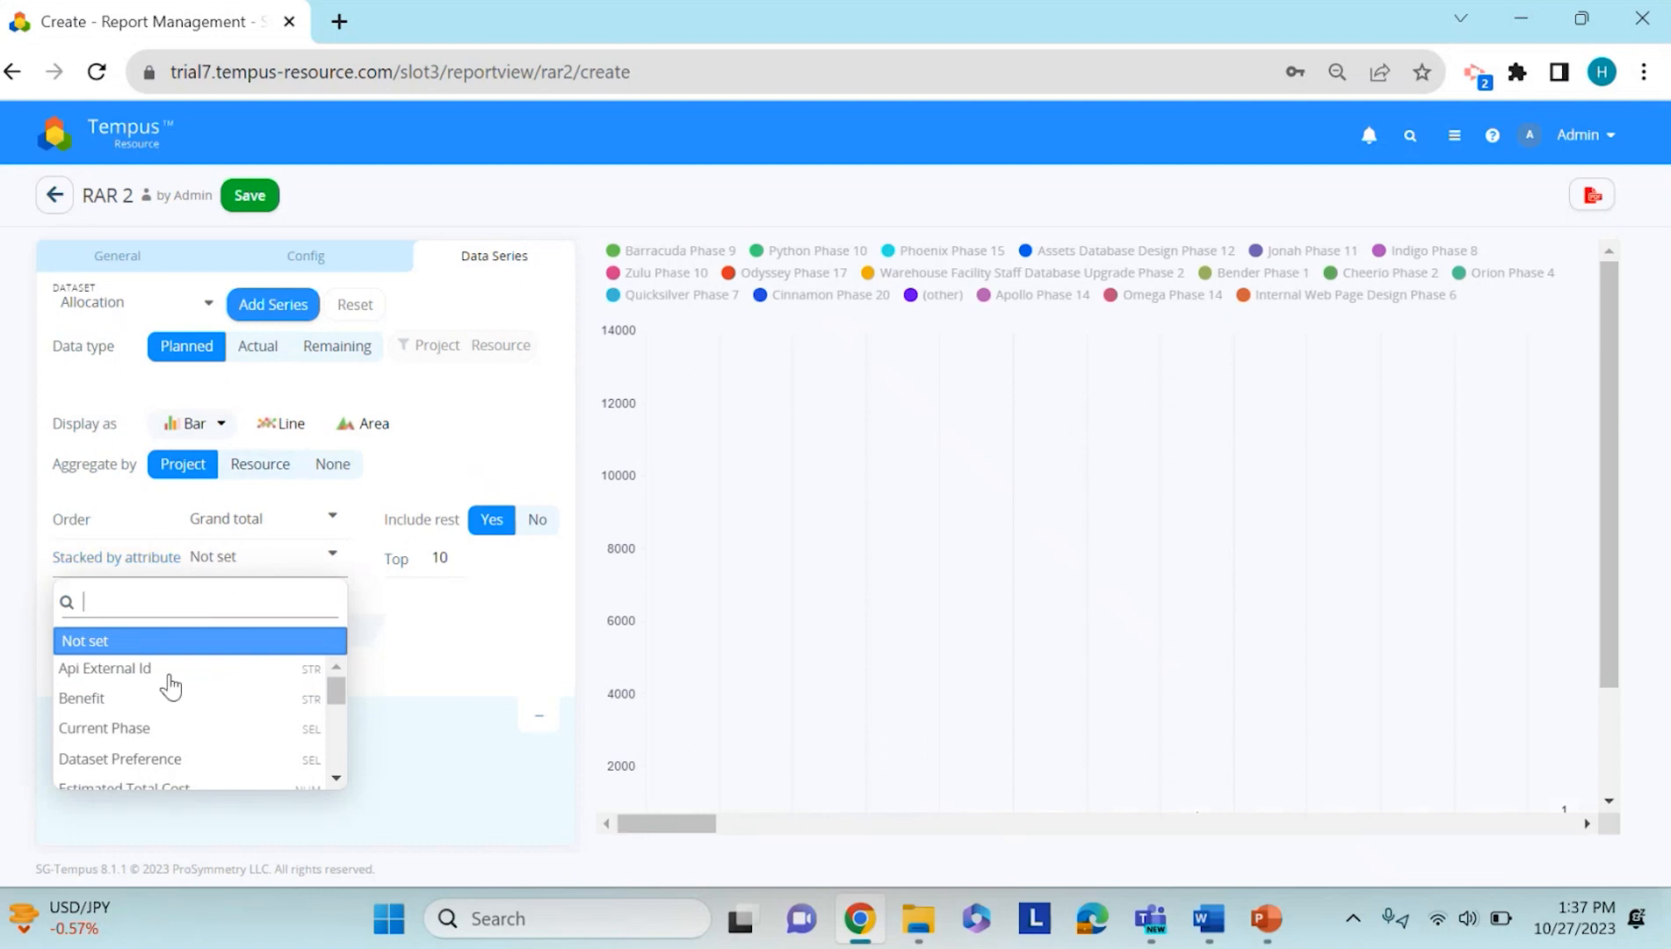
{"action": "left_click", "coordinate": [161, 732]}
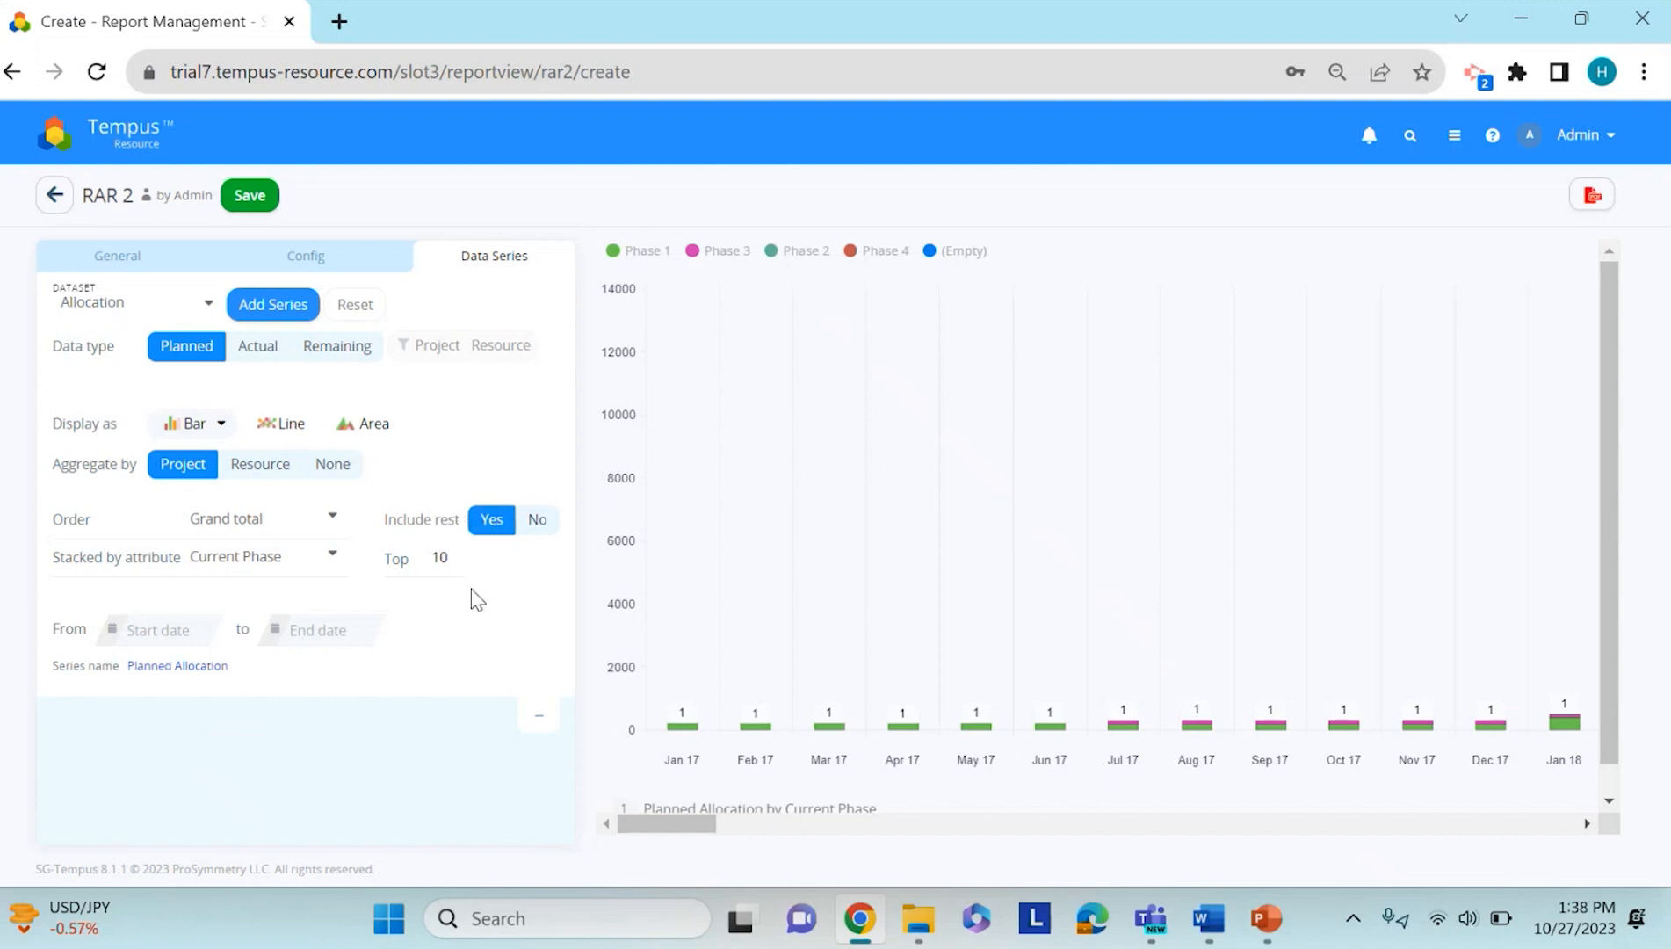
- Limit the Allocation series to 10/01/2023 through 12/31/2023 and add it to the chart
{"action": "left_click", "coordinate": [188, 639]}
{"action": "left_click", "coordinate": [134, 428]}
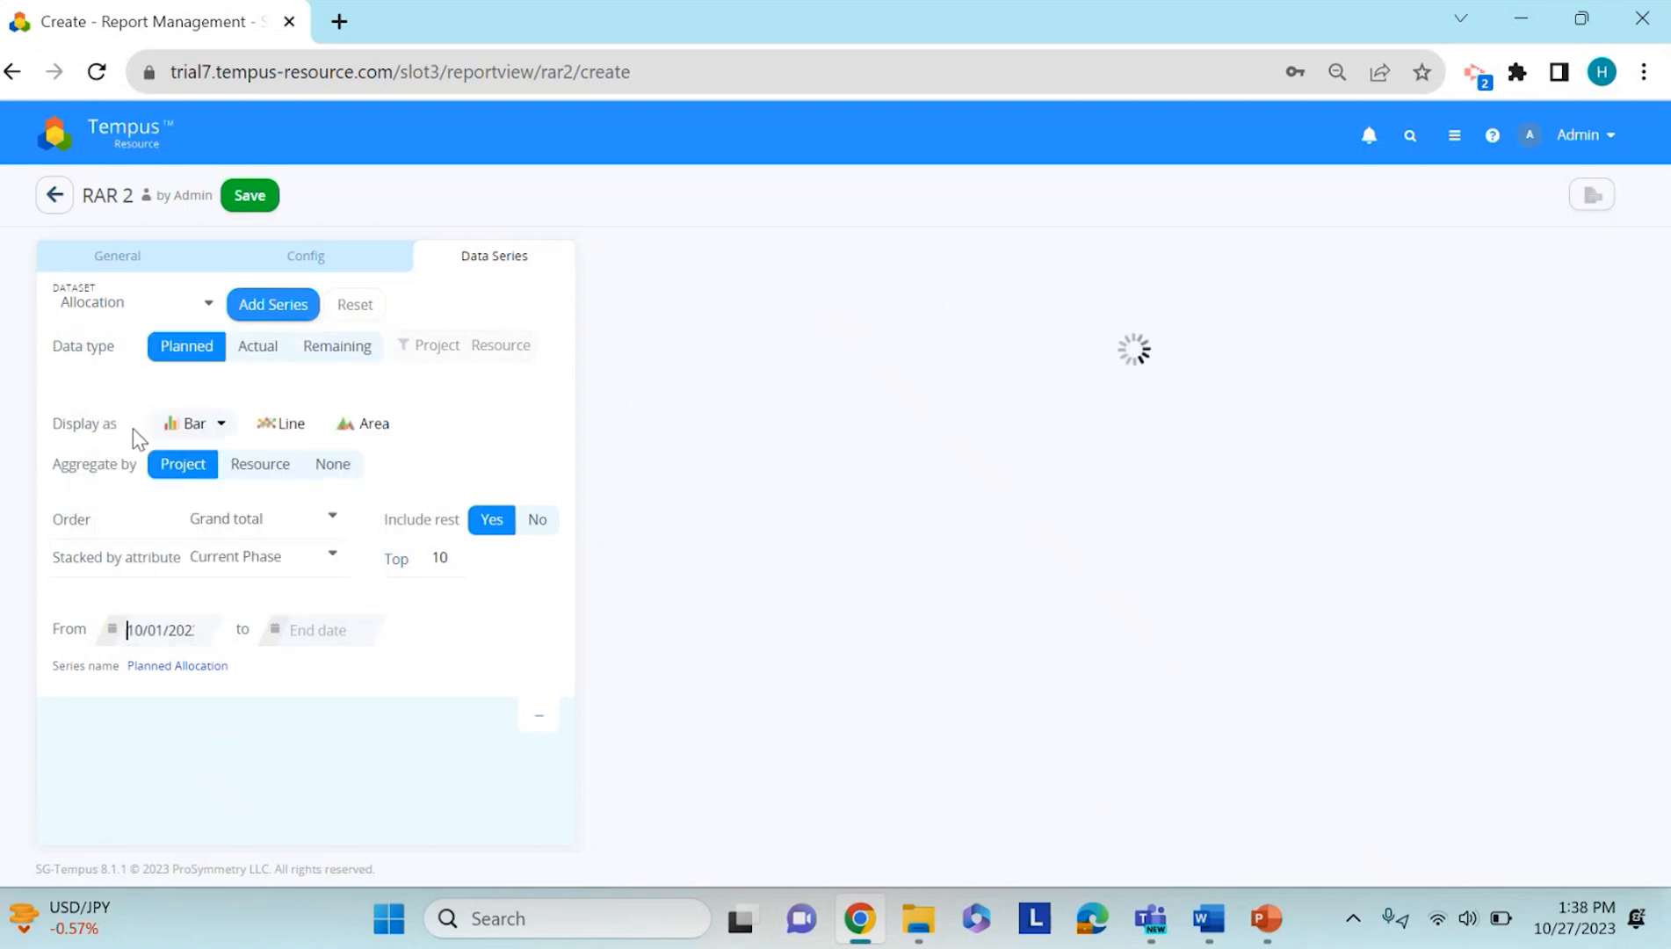
{"action": "left_click", "coordinate": [356, 632]}
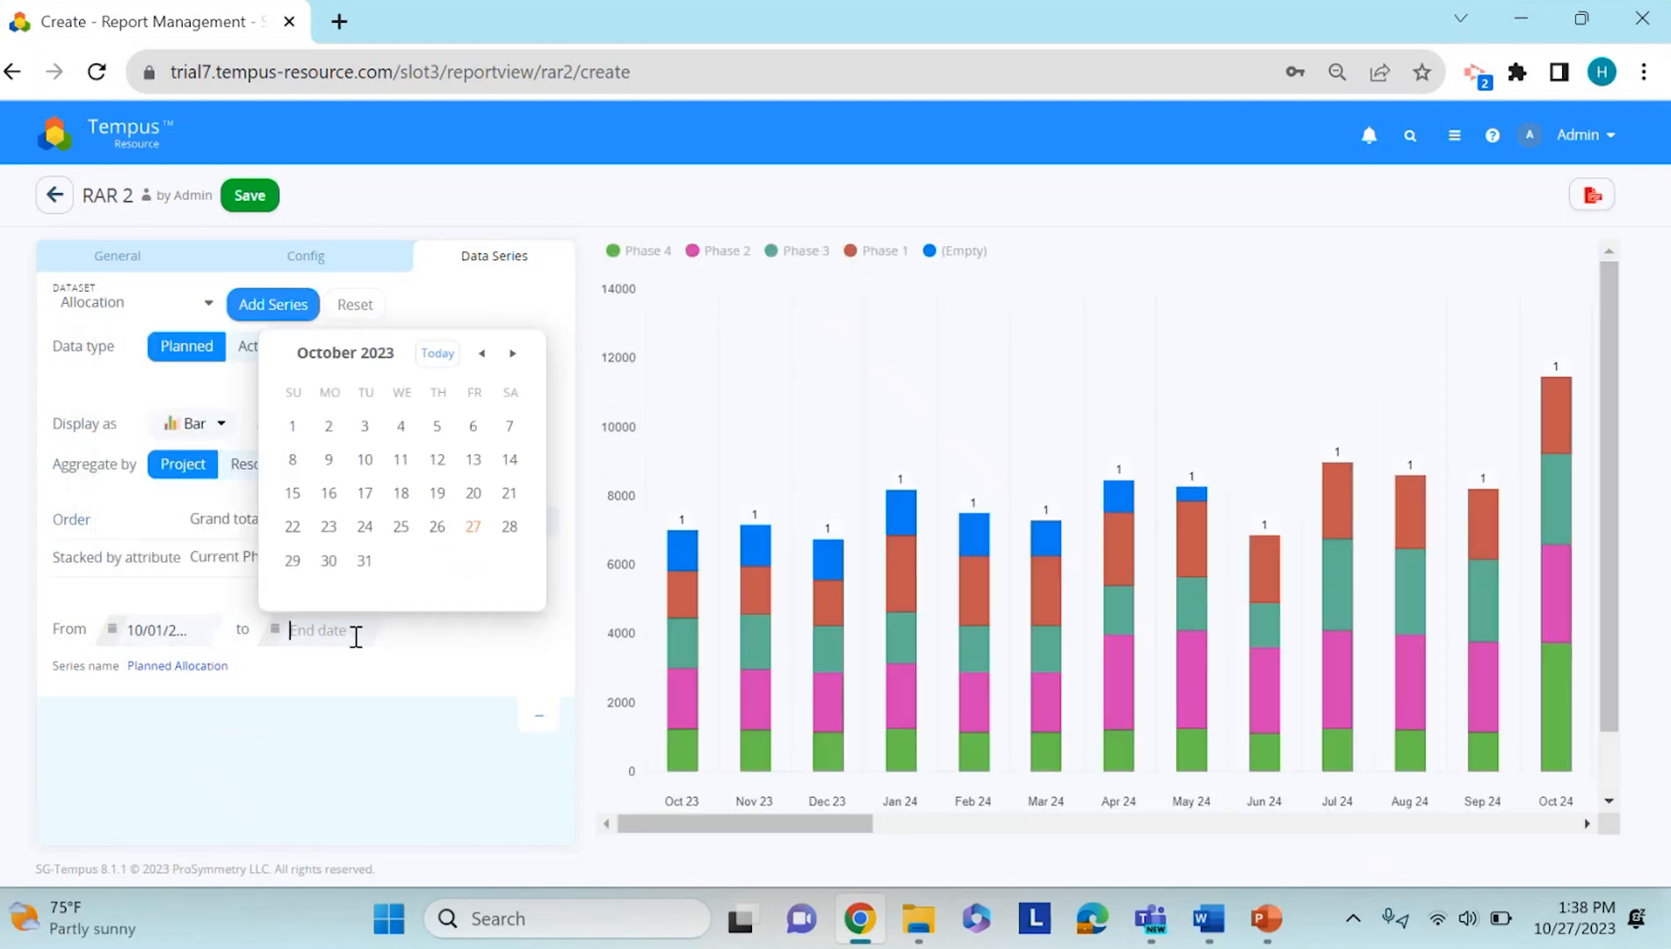
{"action": "left_click", "coordinate": [513, 353]}
{"action": "left_click", "coordinate": [513, 354]}
{"action": "left_click", "coordinate": [307, 583]}
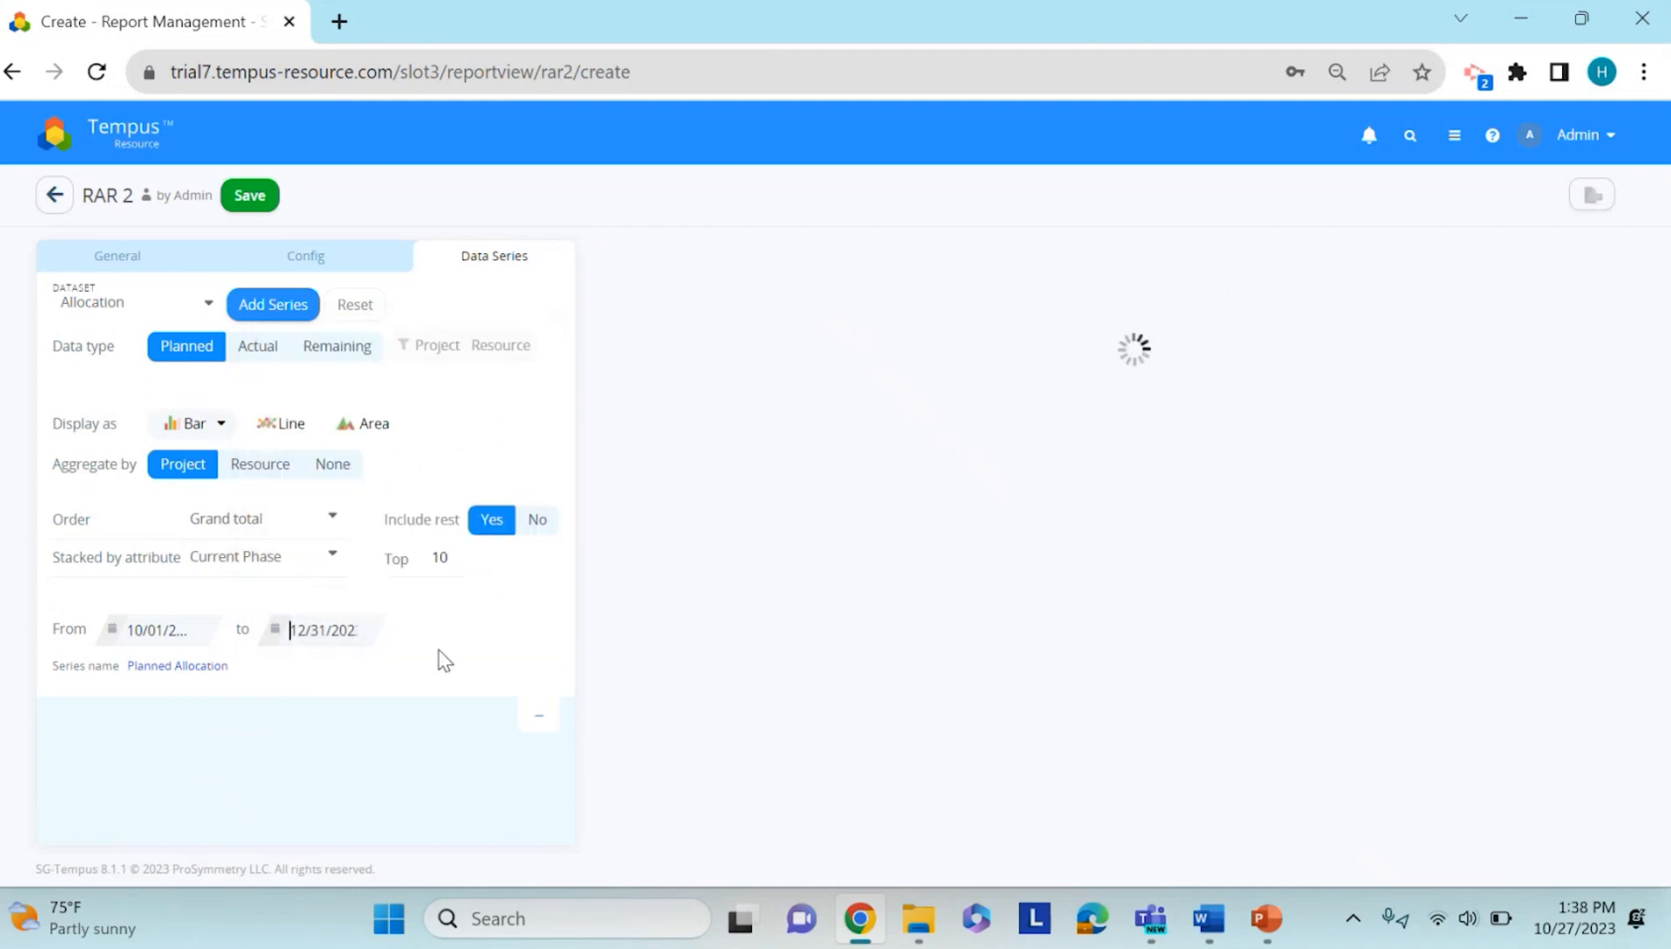
{"action": "left_click", "coordinate": [273, 304]}
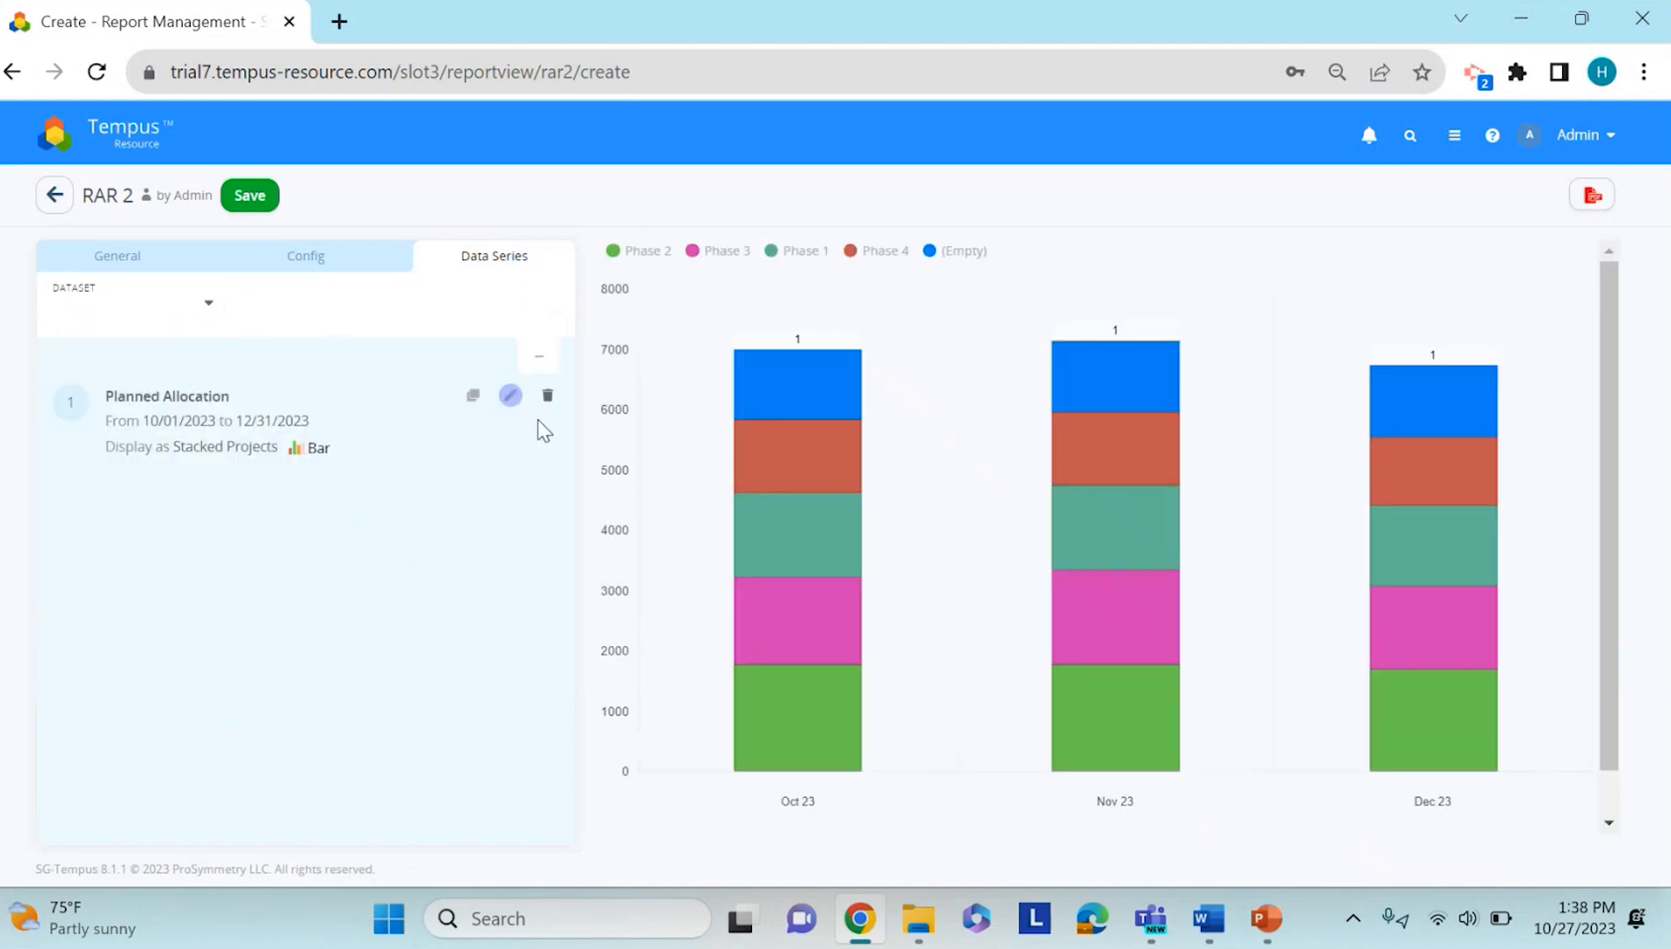
- Start a second data series from the Base Capacity dataset and display it as a line
{"action": "left_click", "coordinate": [202, 314]}
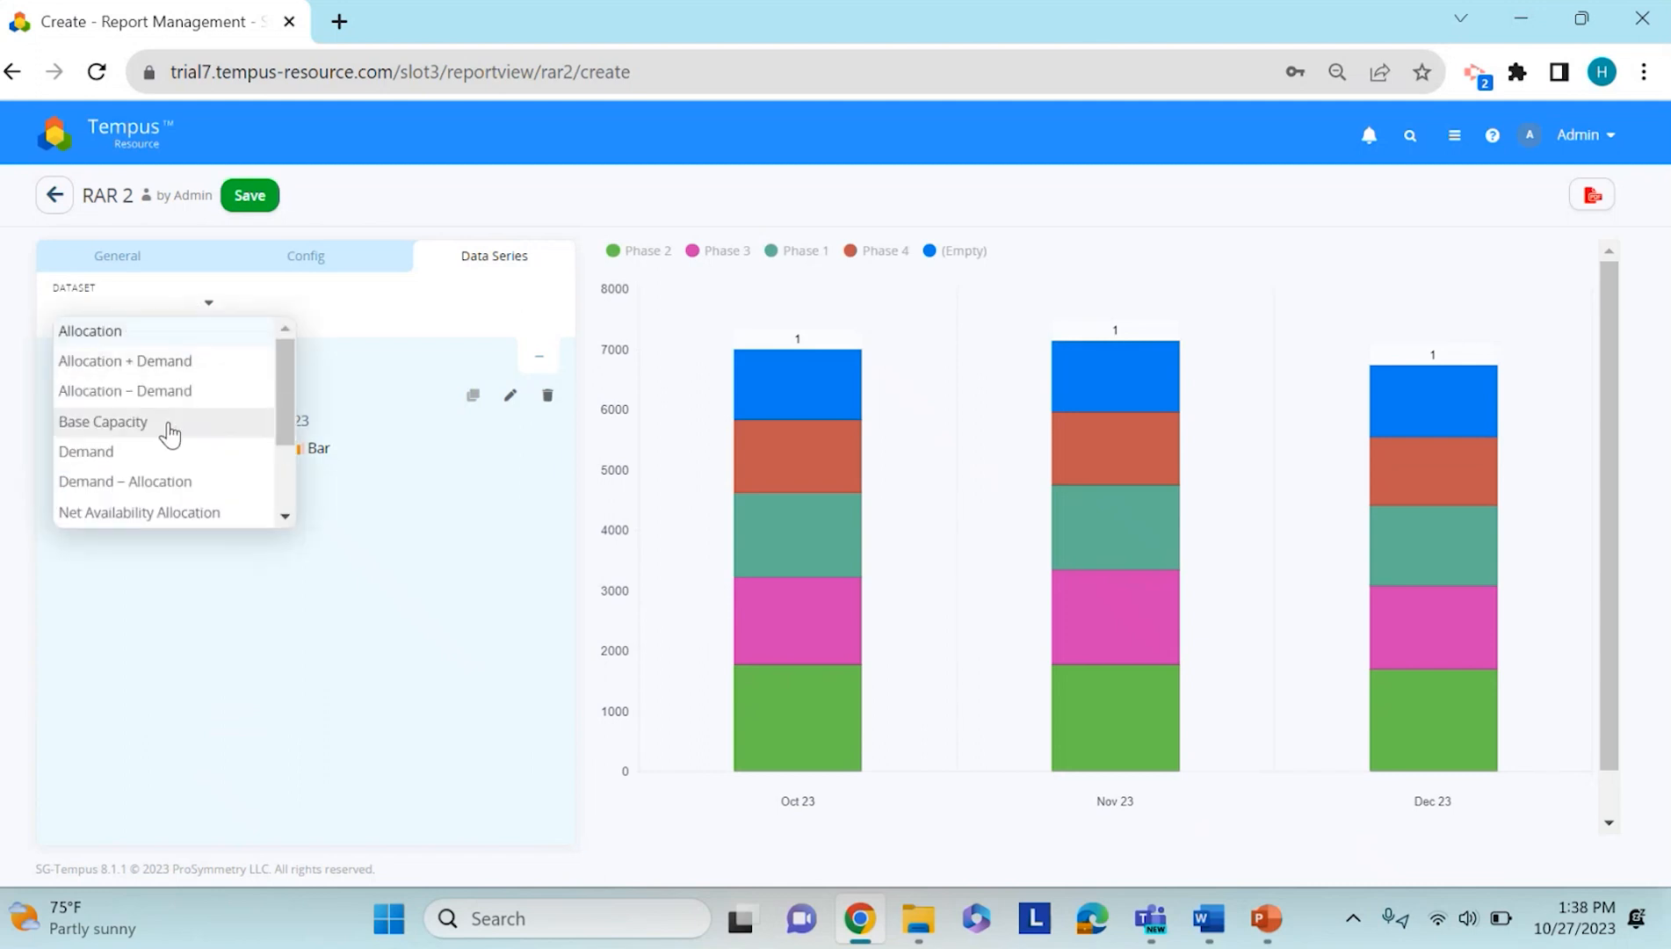
{"action": "left_click", "coordinate": [169, 432]}
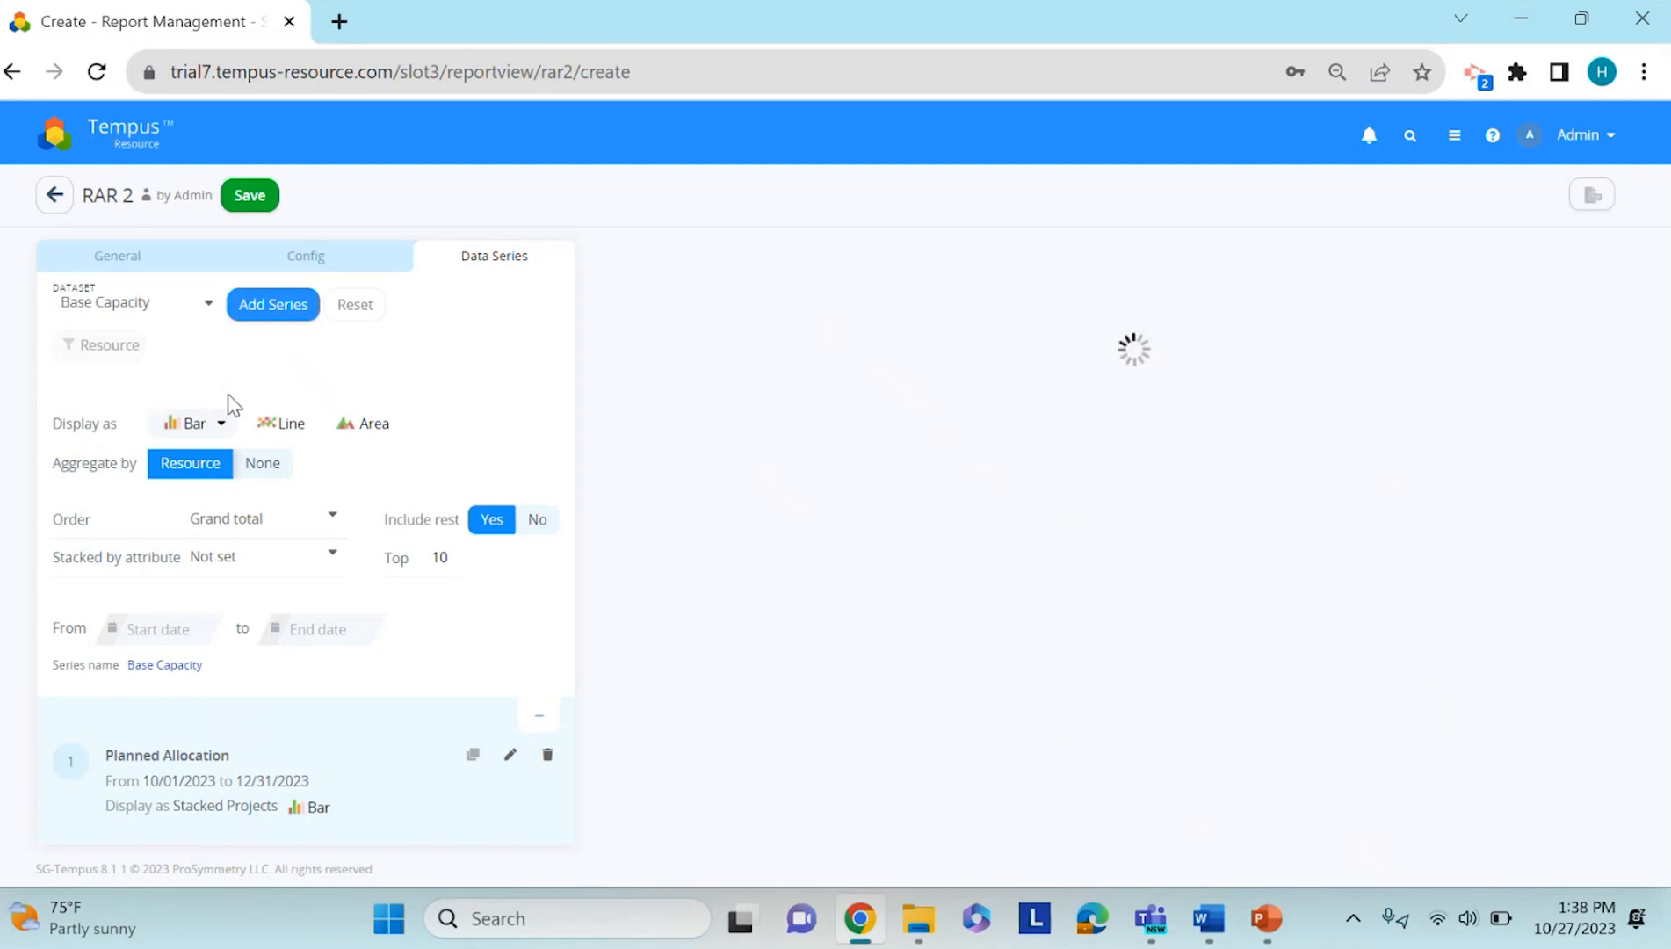
{"action": "left_click", "coordinate": [118, 340]}
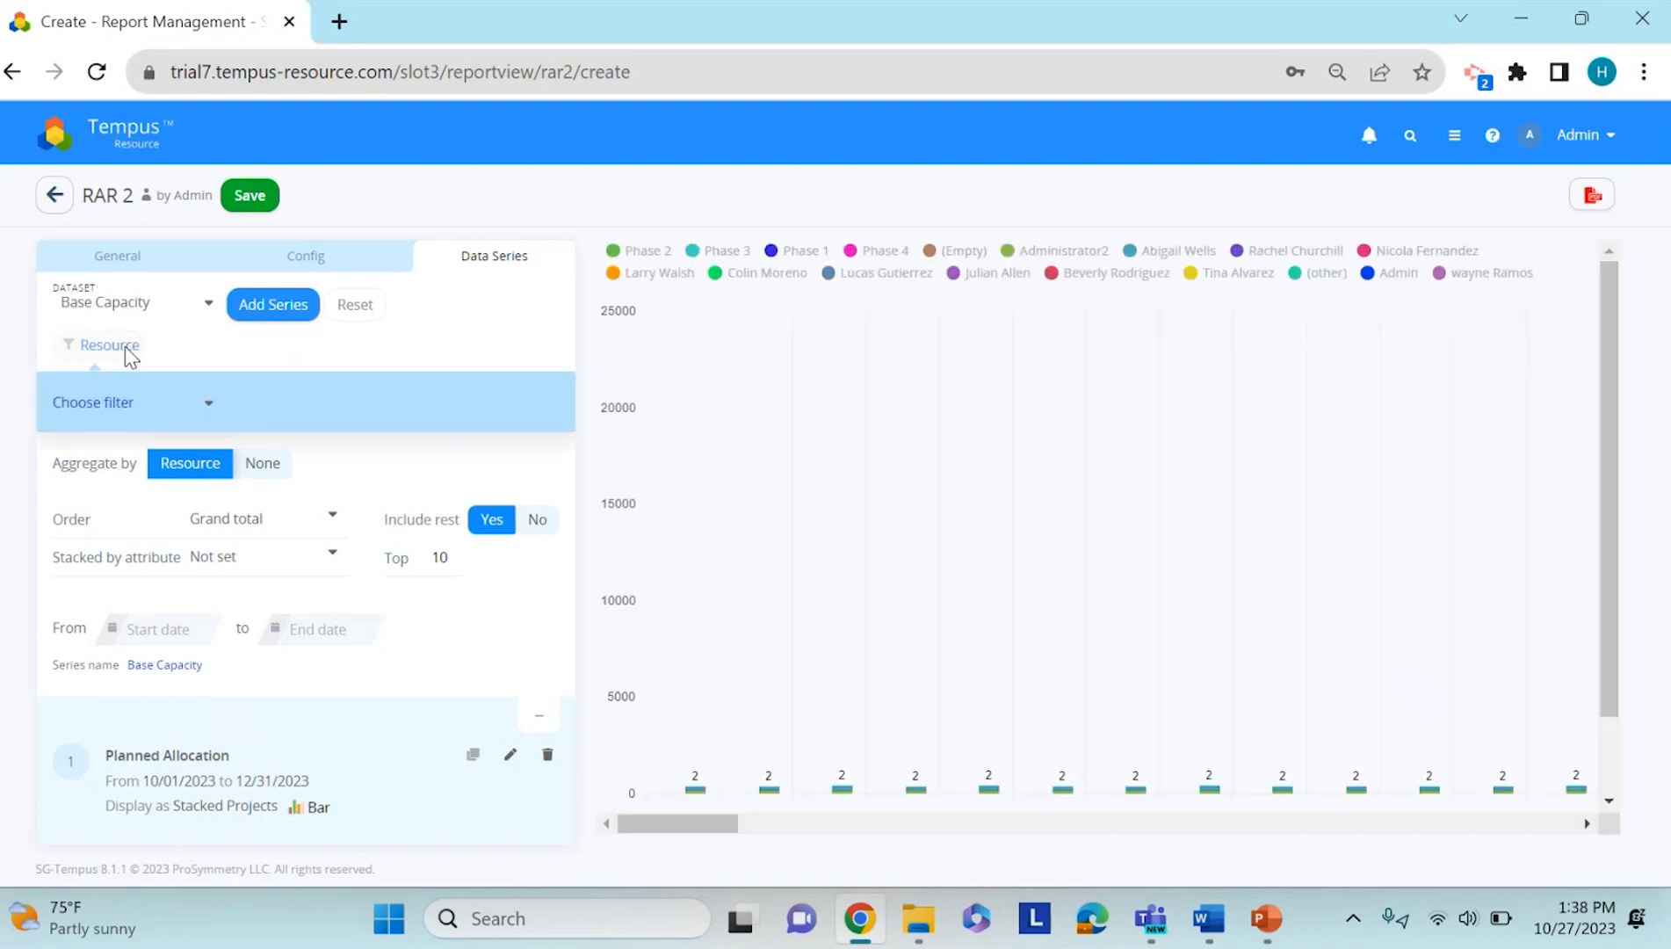
{"action": "left_click", "coordinate": [174, 337]}
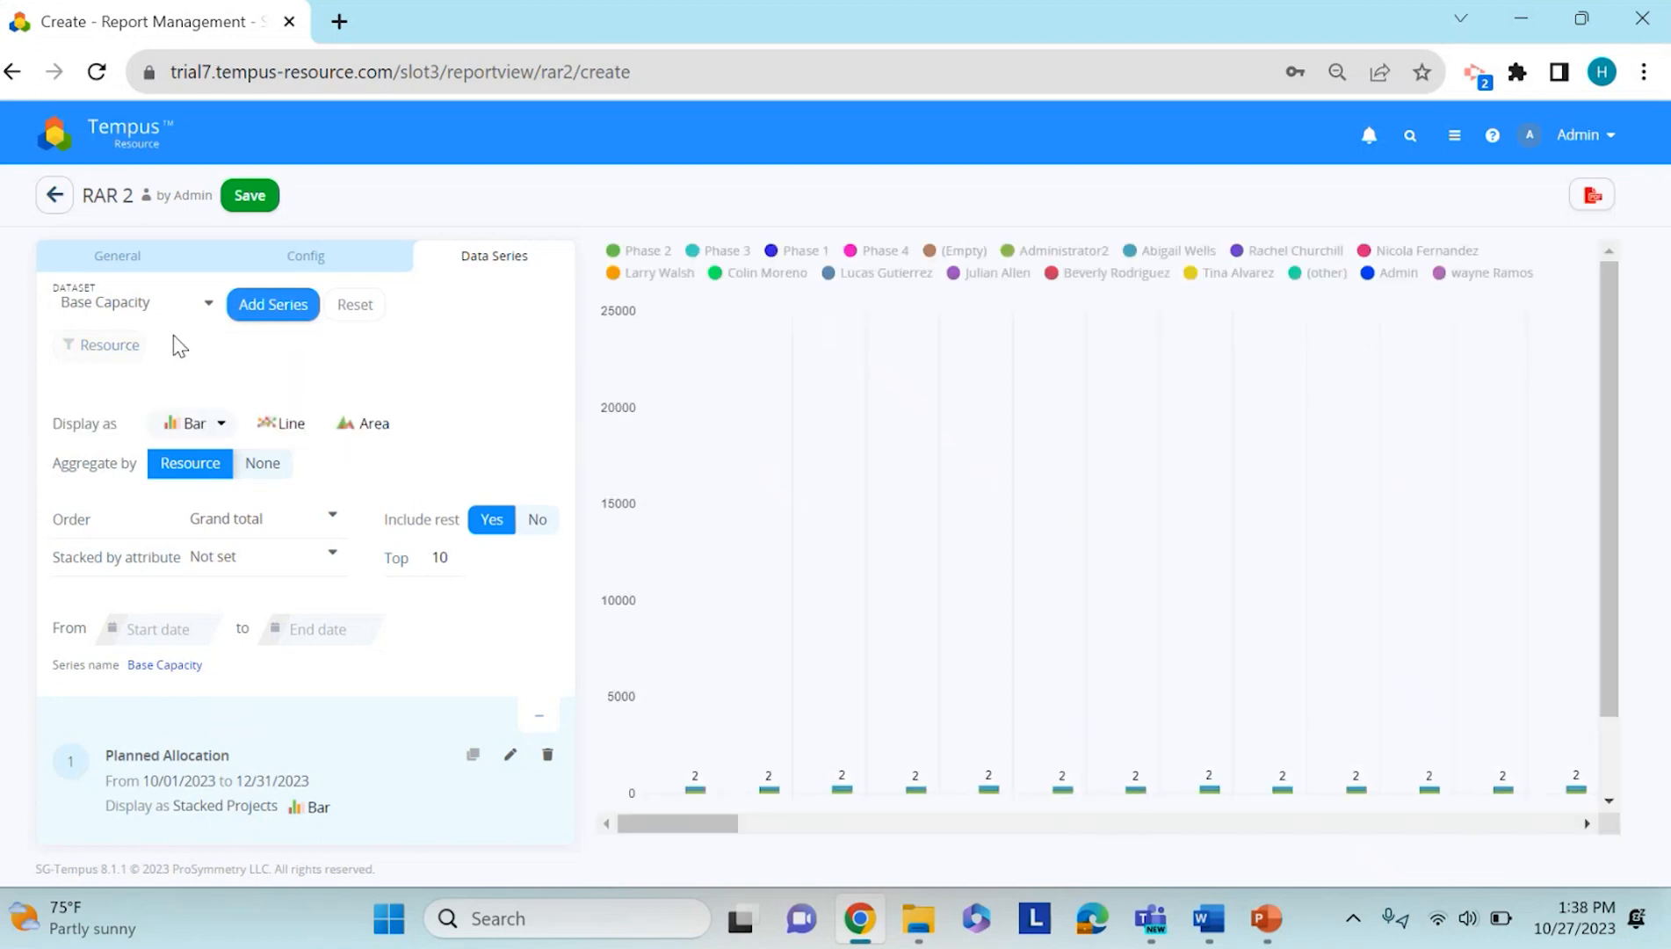
{"action": "left_click", "coordinate": [283, 424]}
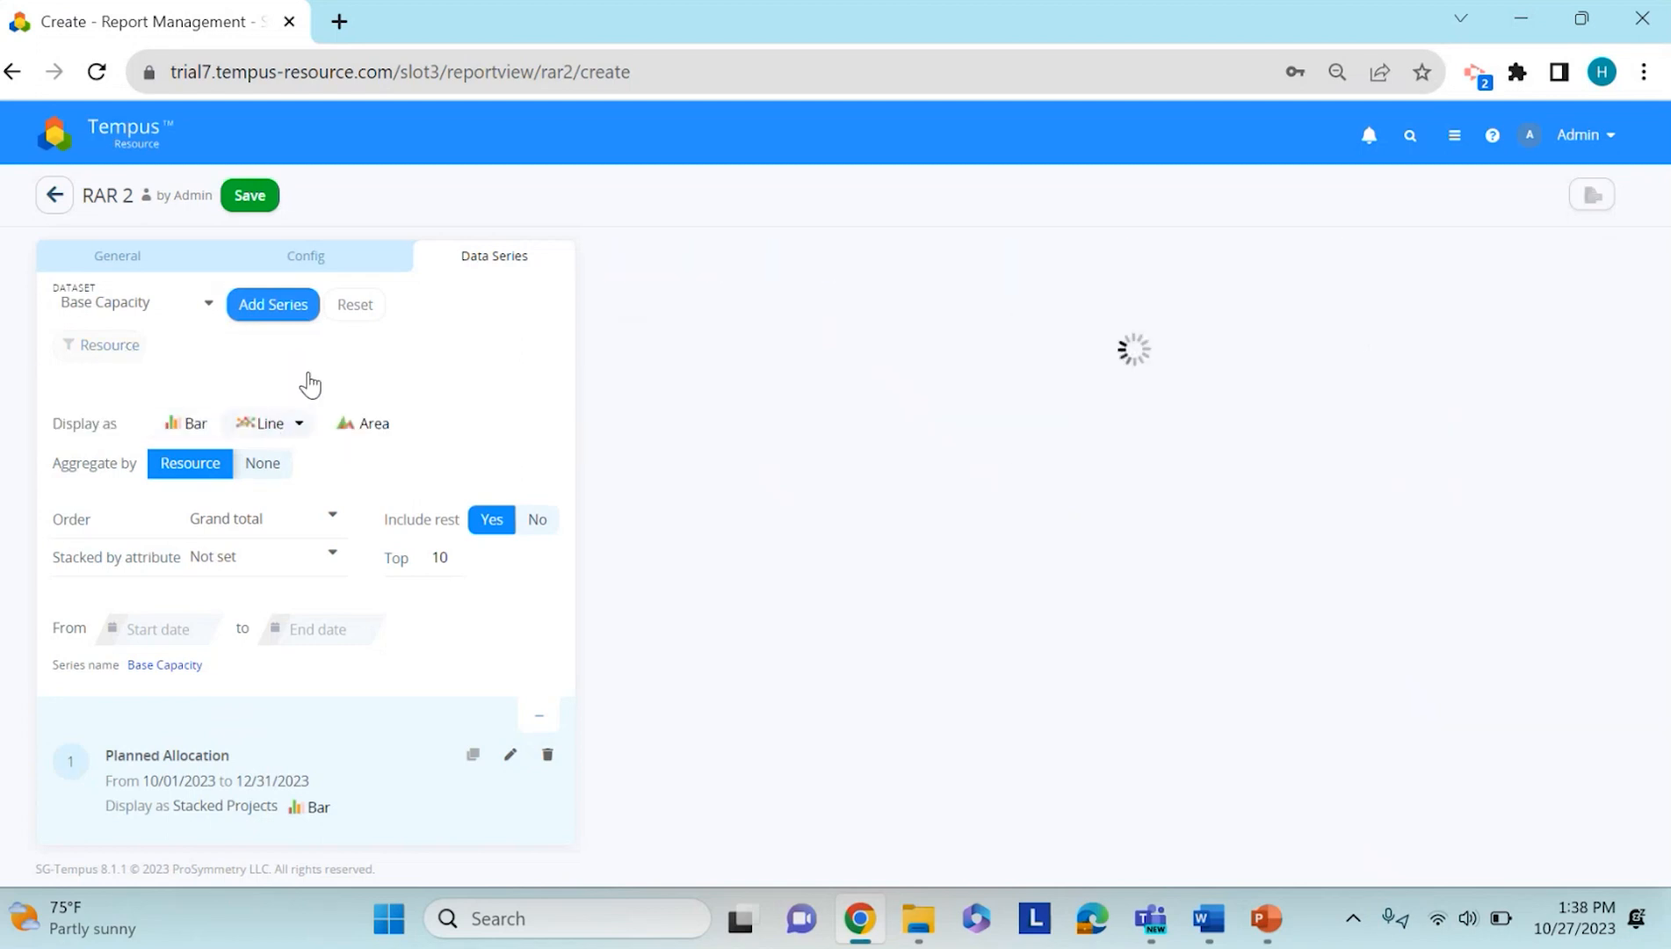
- Set the Base Capacity series' date range to 10/01/2023 through 12/31/2023
{"action": "left_click", "coordinate": [161, 627]}
{"action": "left_click", "coordinate": [130, 424]}
{"action": "left_click", "coordinate": [314, 629]}
{"action": "left_click", "coordinate": [512, 353]}
{"action": "left_click", "coordinate": [512, 352]}
{"action": "left_click", "coordinate": [291, 593]}
- Set the Base Capacity aggregation to None and add the series to the chart
{"action": "left_click", "coordinate": [268, 465]}
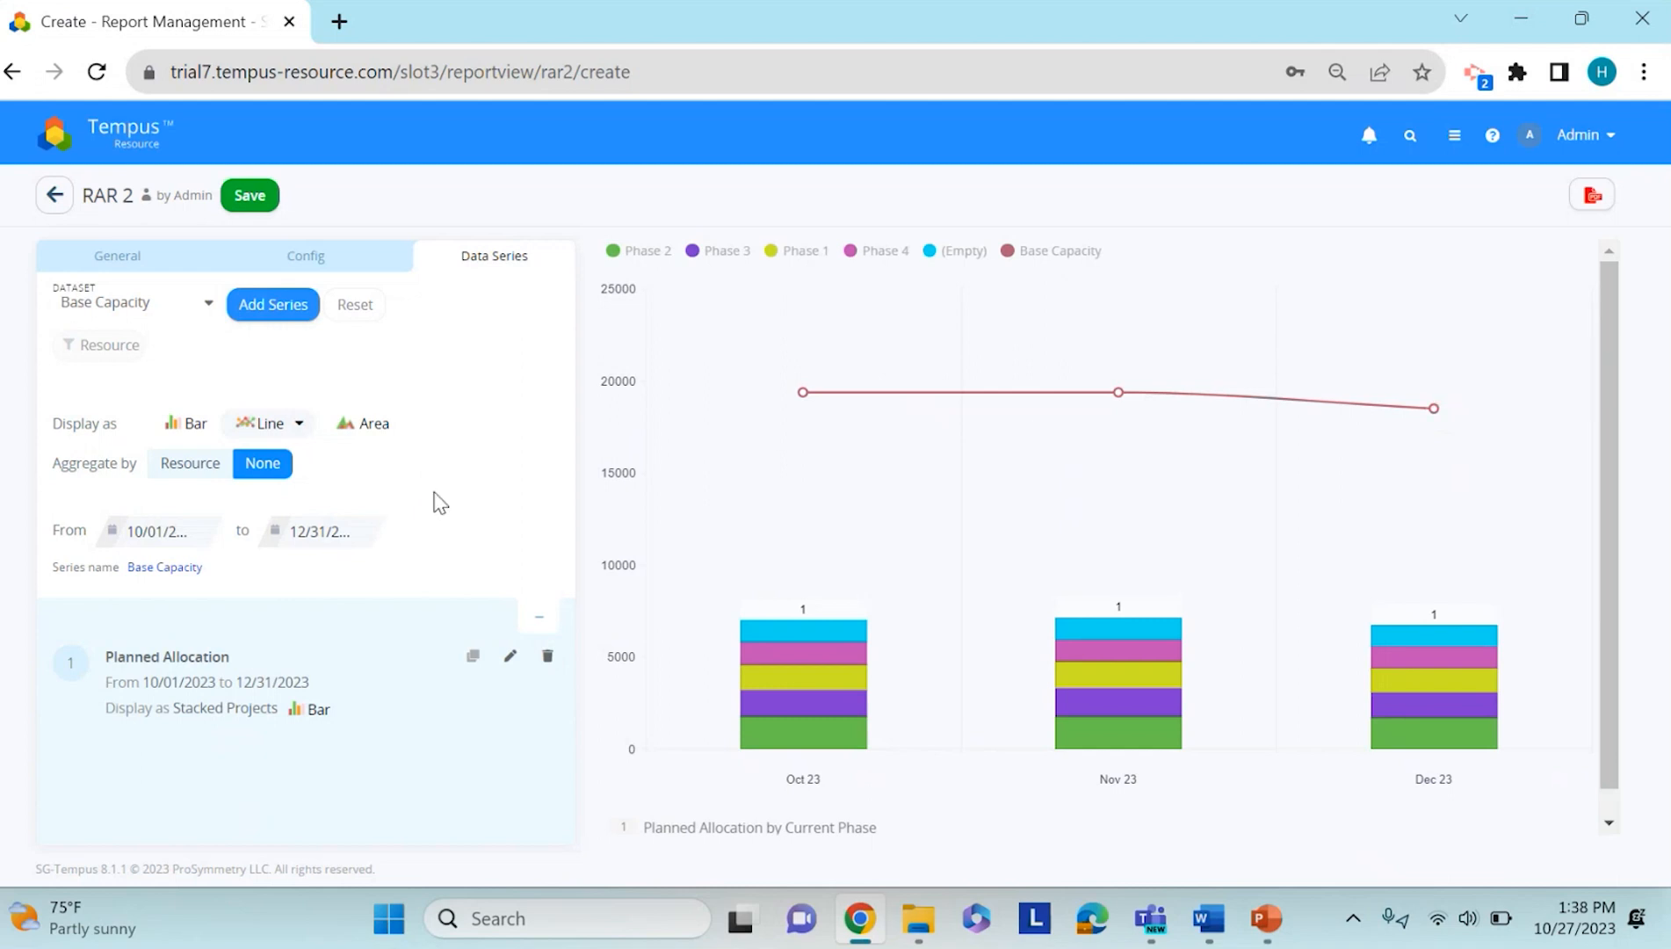
{"action": "left_click", "coordinate": [272, 315]}
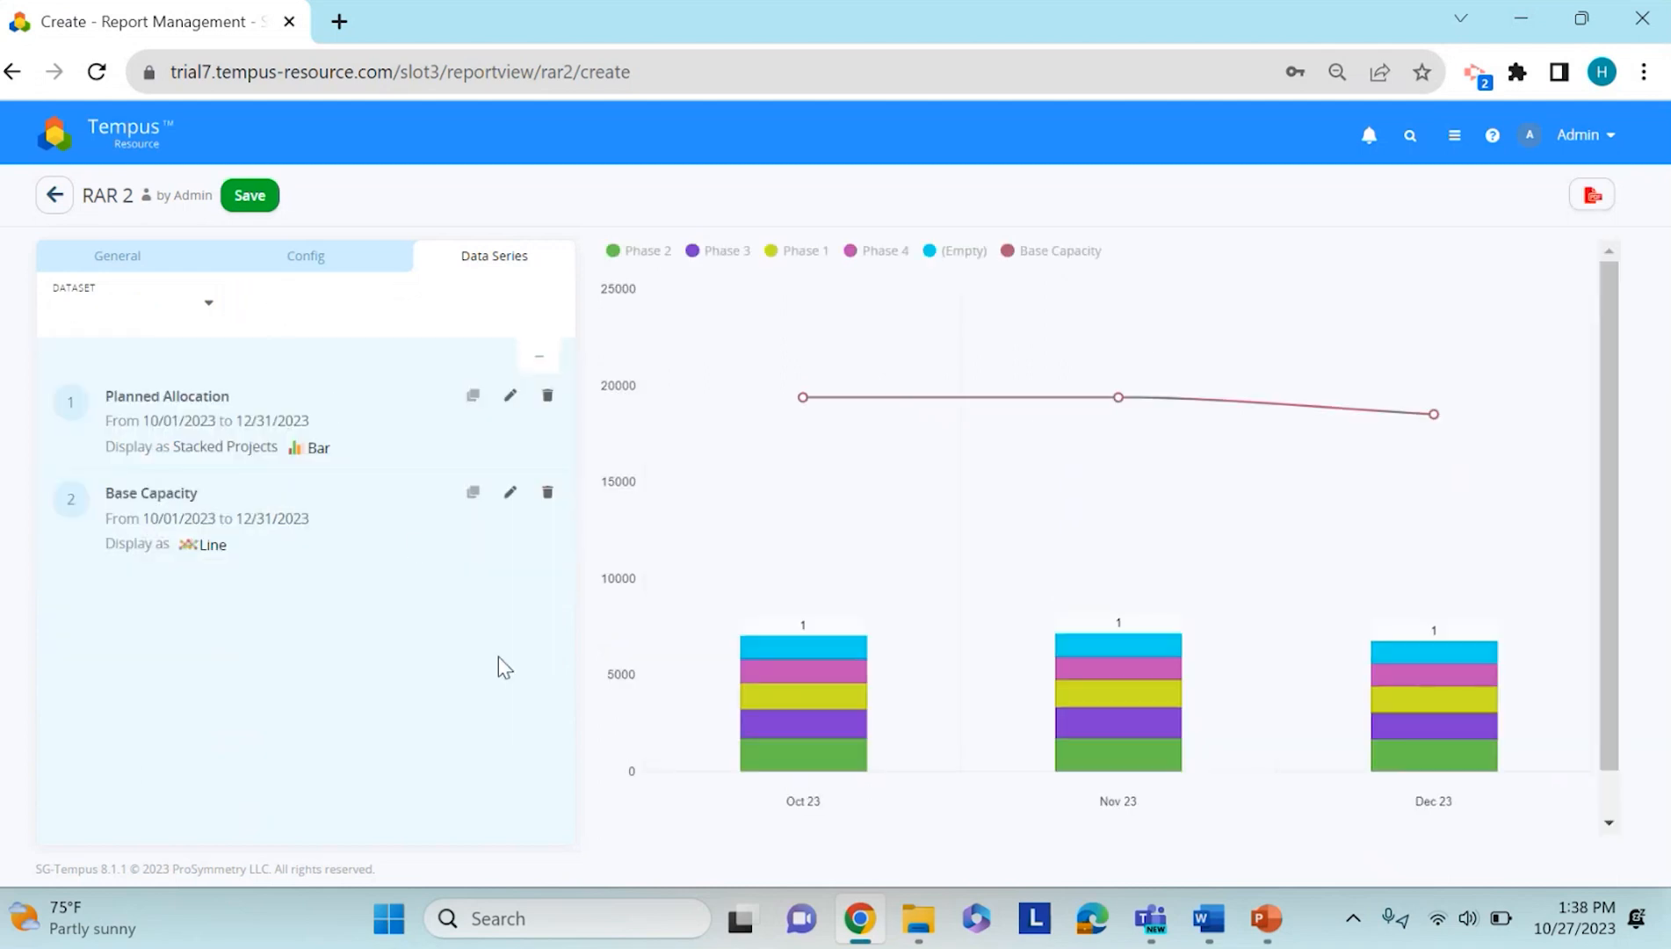
- Save the report and look over the finished chart
{"action": "left_click", "coordinate": [252, 199]}
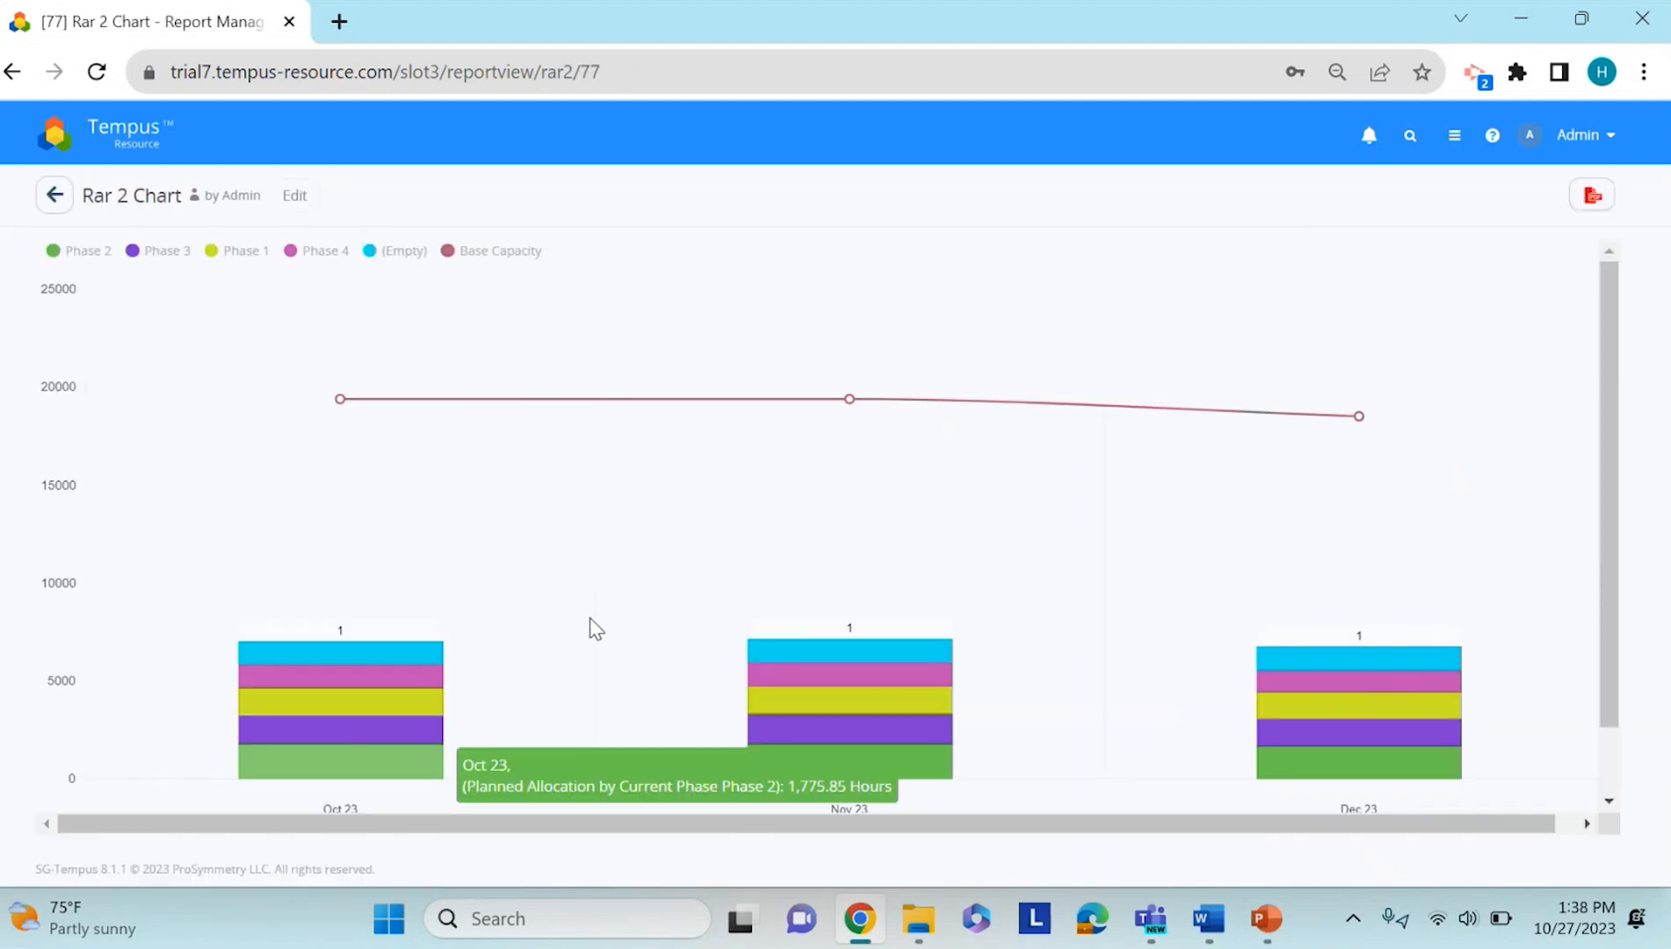
{"action": "scroll", "coordinate": [596, 629], "scroll_direction": "down", "scroll_amount": 1}
{"action": "scroll", "coordinate": [593, 525], "scroll_direction": "up", "scroll_amount": 1}
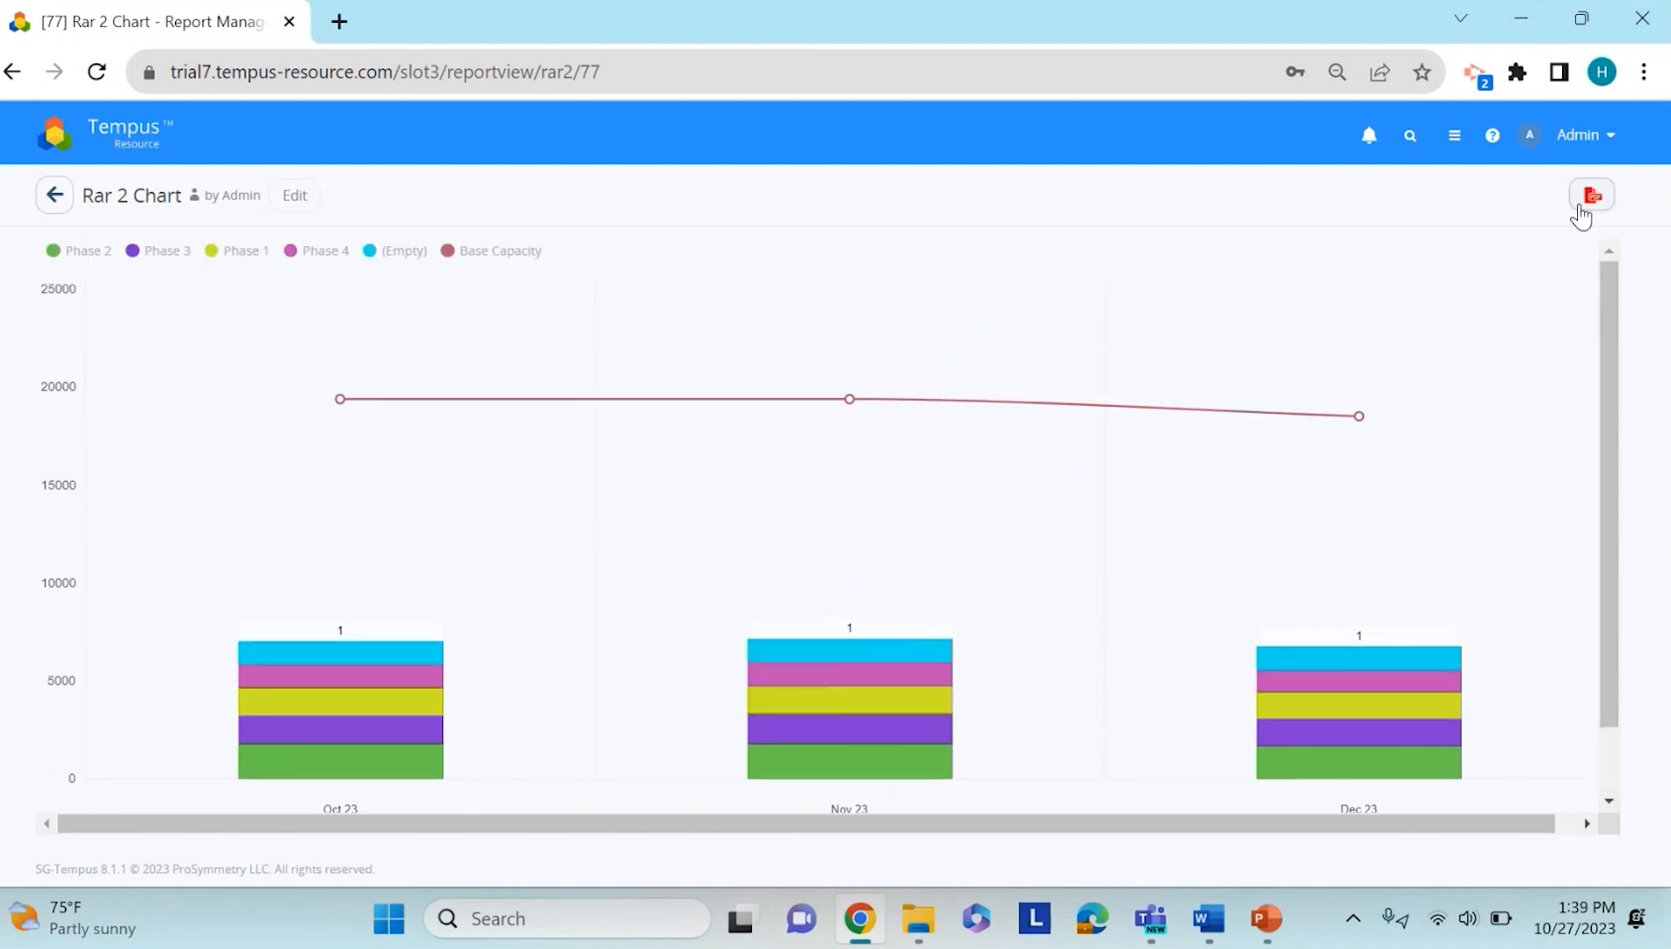
- Export the saved Rar 2 Chart report as a PDF
{"action": "left_click", "coordinate": [1594, 200]}
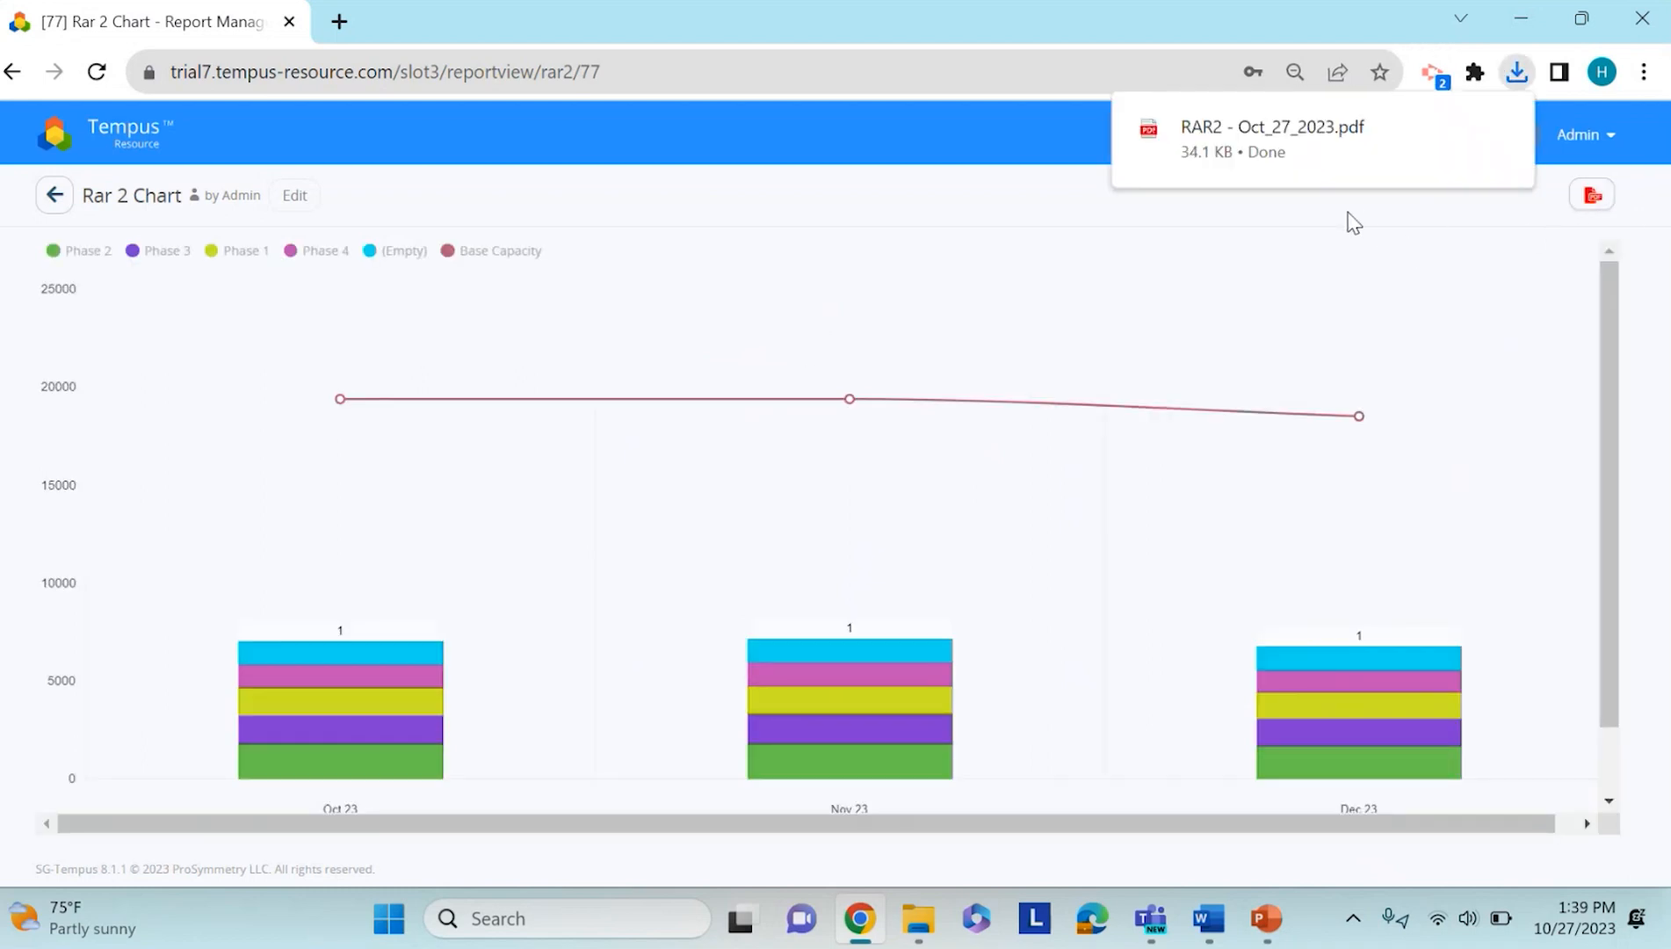
{"action": "scroll", "coordinate": [736, 630], "scroll_direction": "down", "scroll_amount": 1}
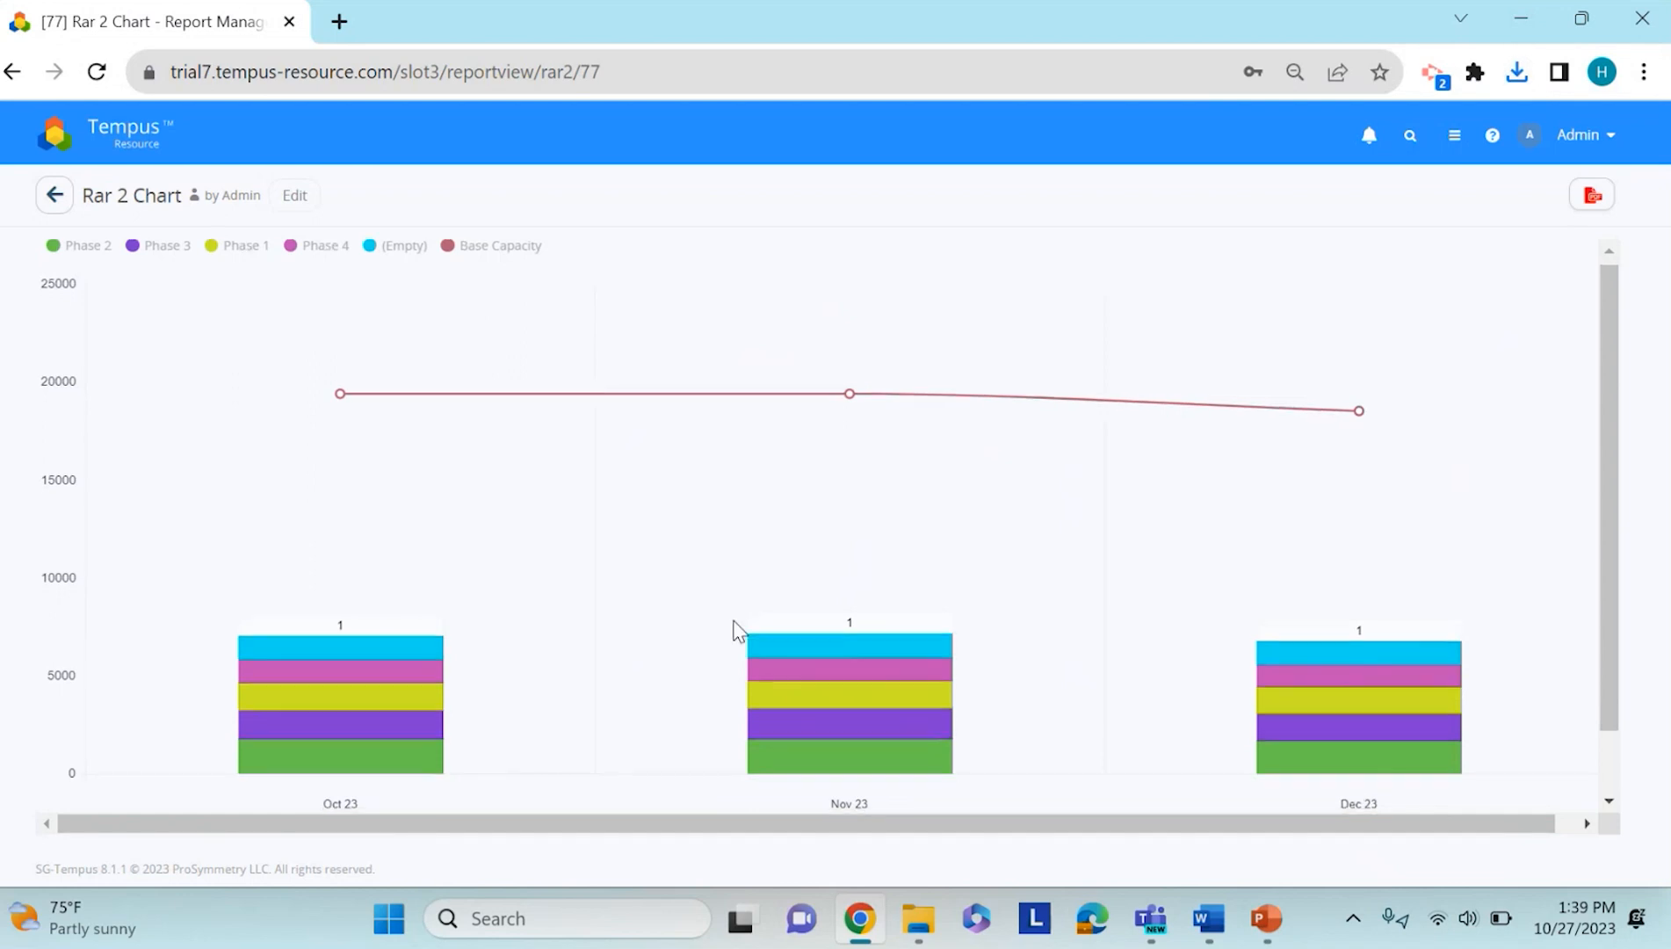
{"action": "scroll", "coordinate": [736, 631], "scroll_direction": "up", "scroll_amount": 1}
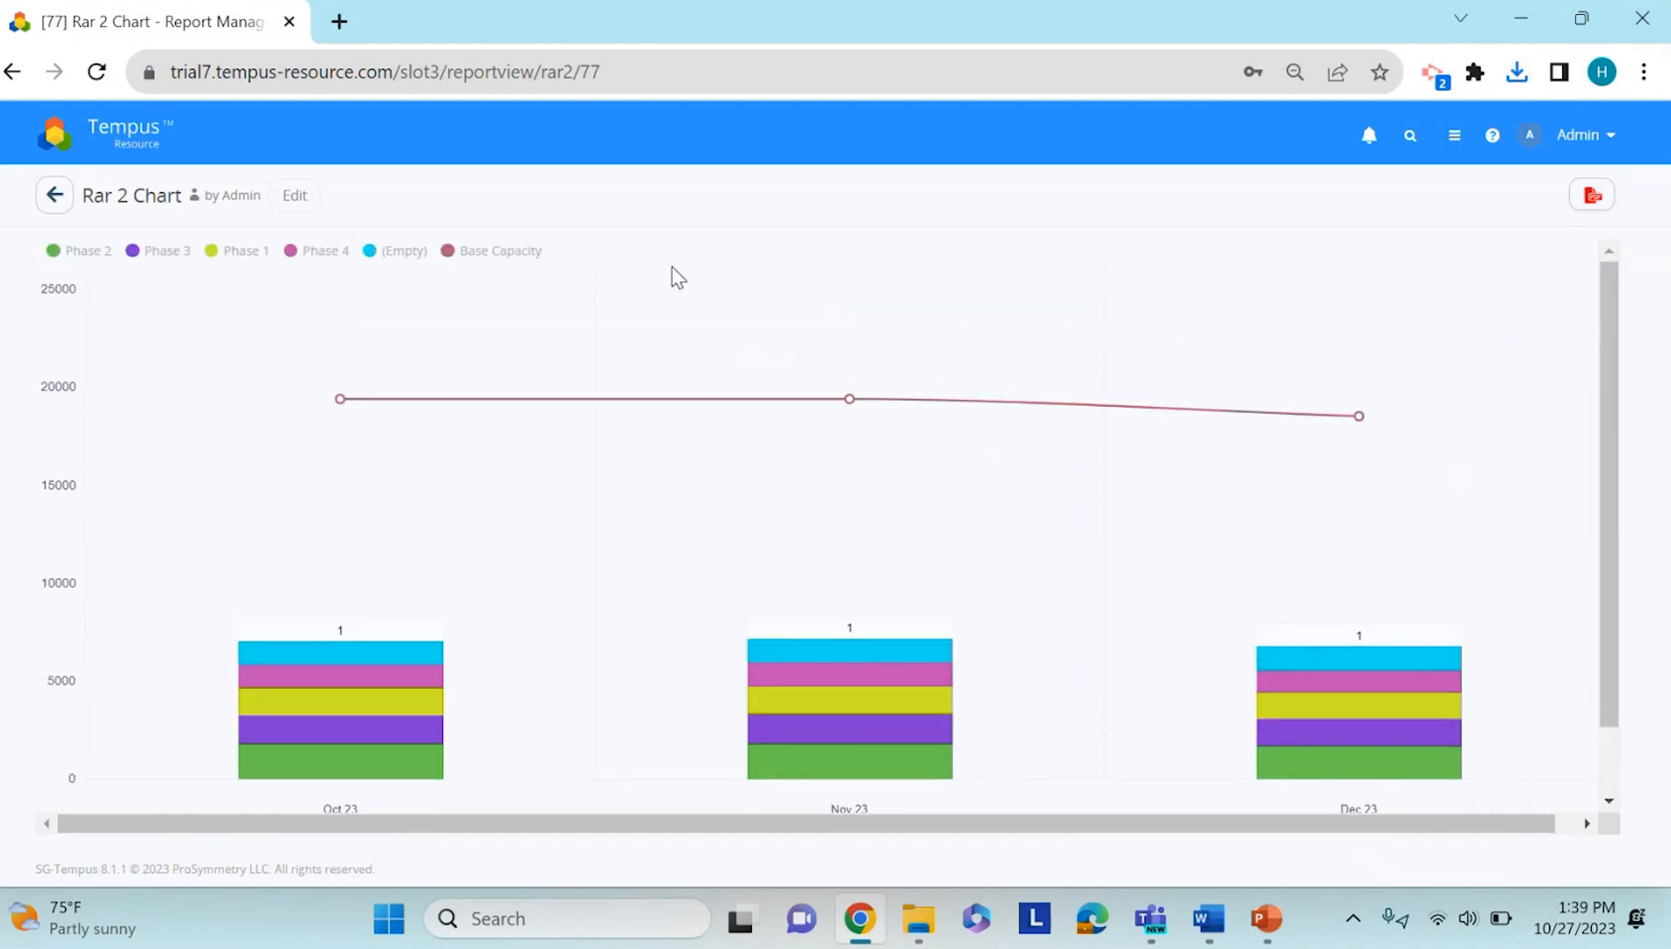